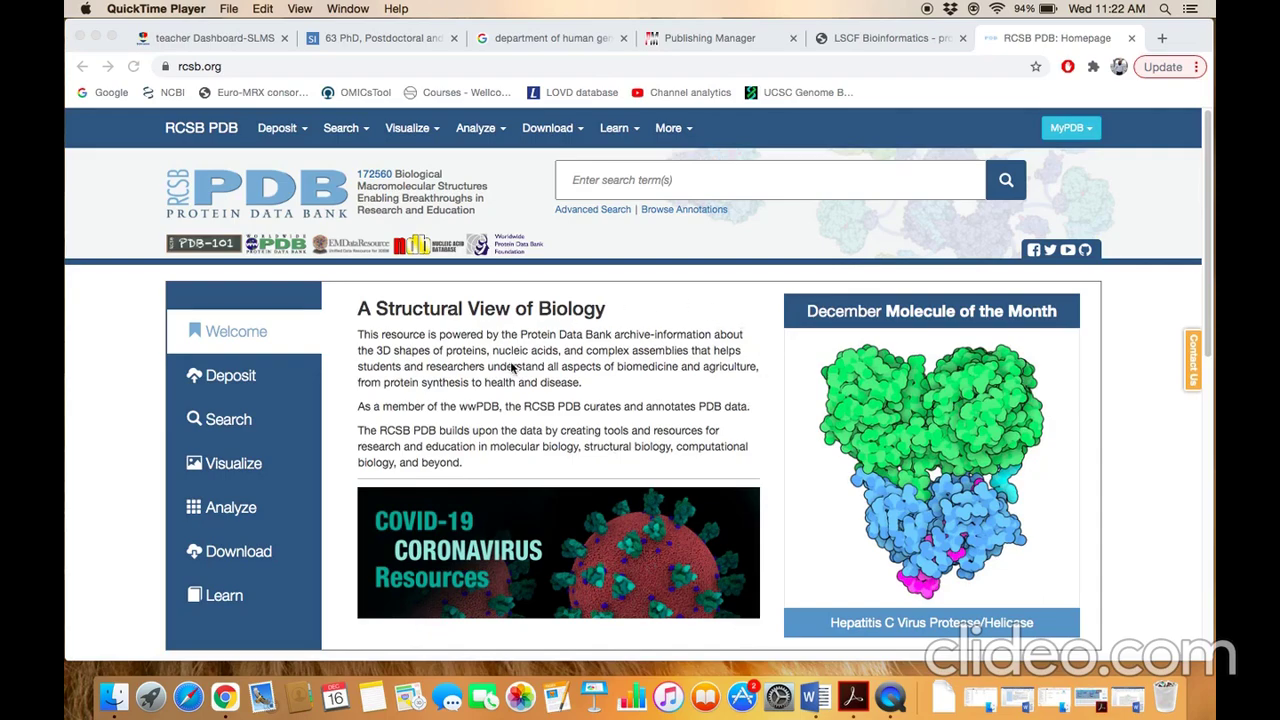
# - Run a full-text RCSB PDB search for 'tyrosinase'
pyautogui.click(736, 196)
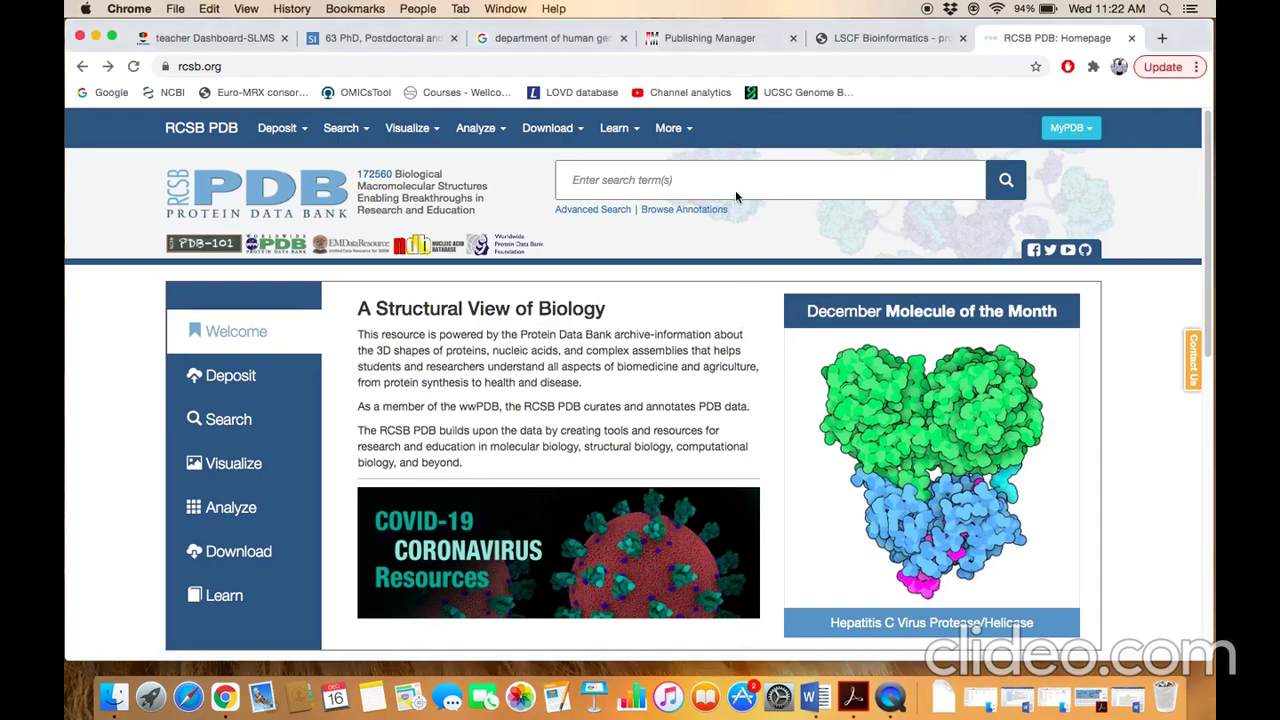
pyautogui.click(684, 185)
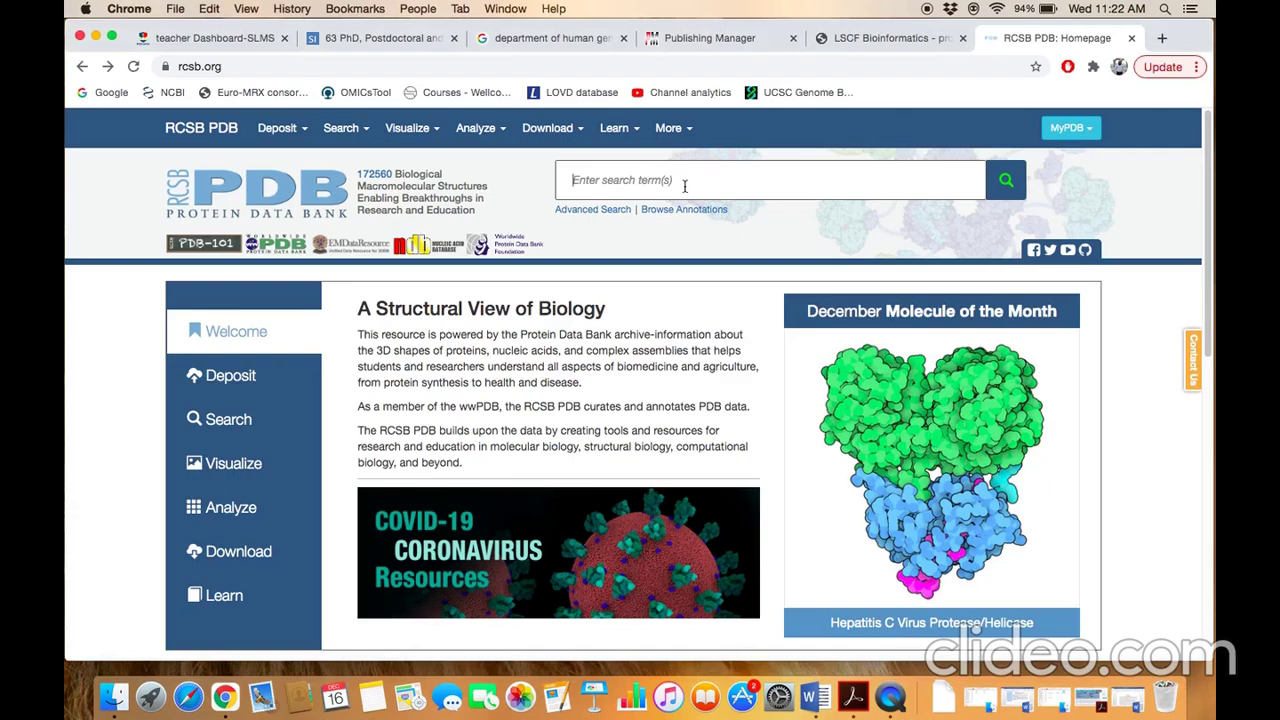
pyautogui.write('tyrosinase')
pyautogui.press('Return')
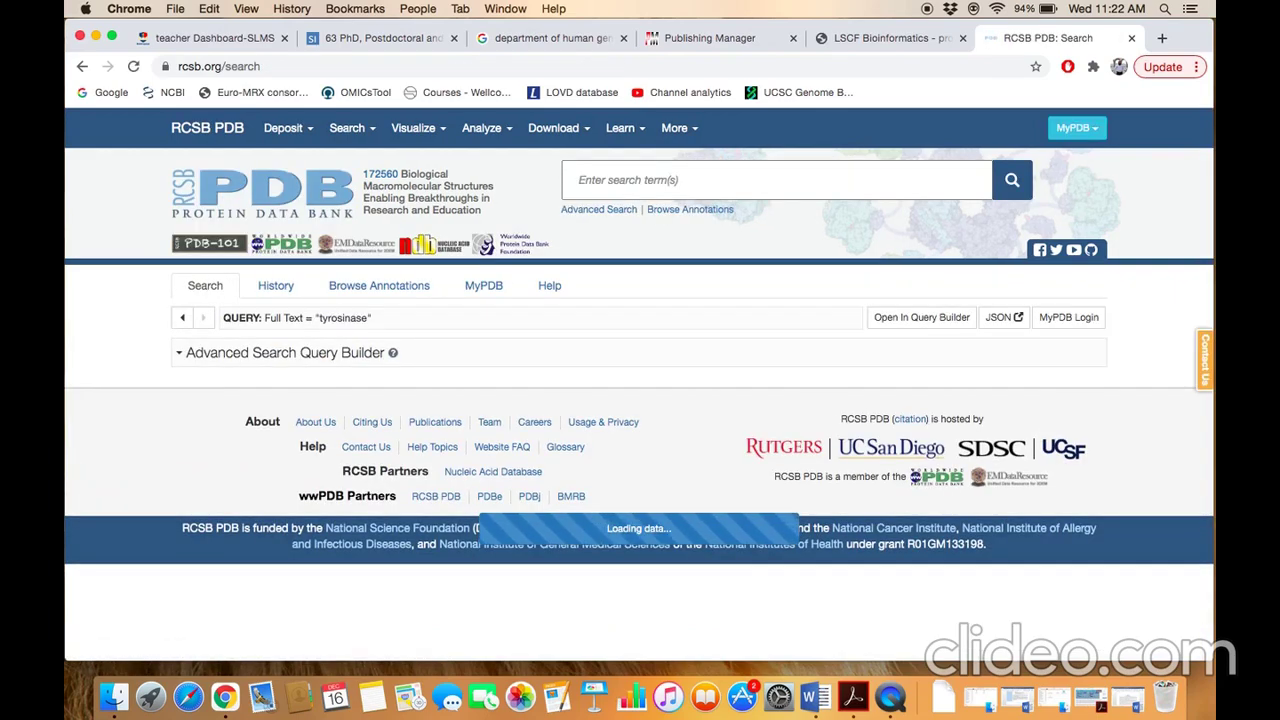
# - Scroll the 499 tyrosinase results down to locate the 2ZMX entry
pyautogui.scroll(-3, 647, 387)
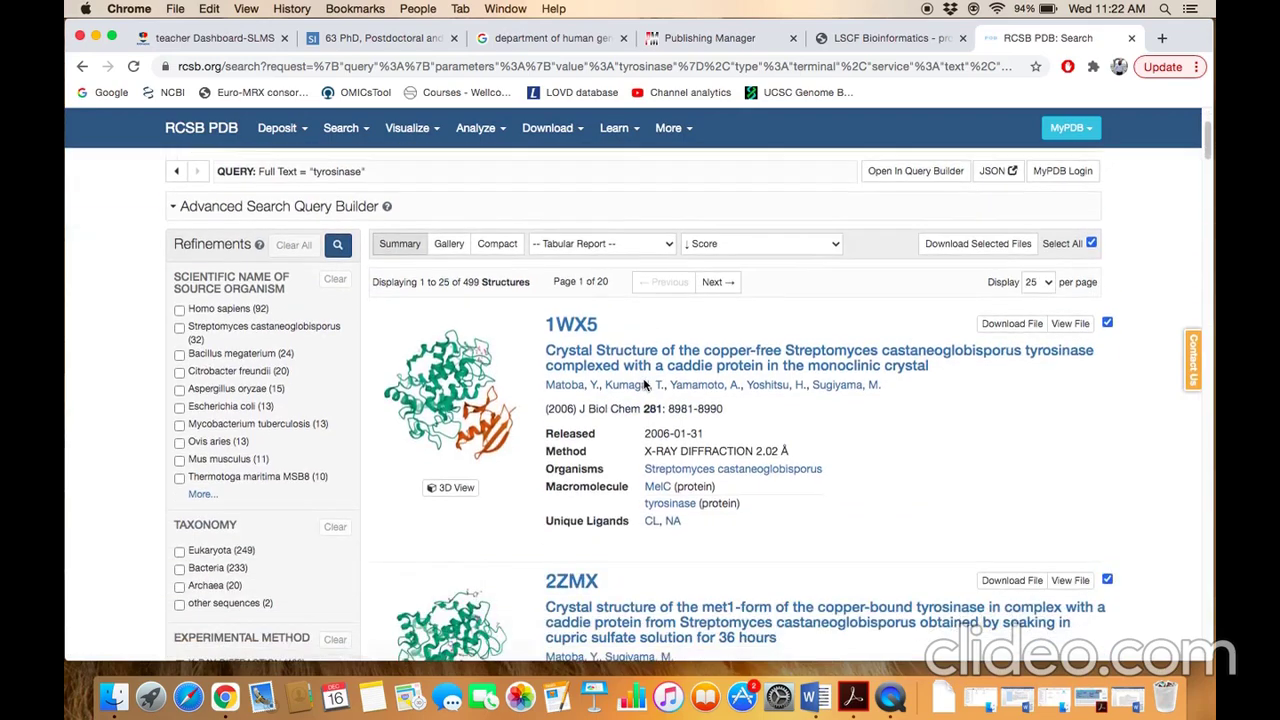
pyautogui.scroll(-2, 396, 468)
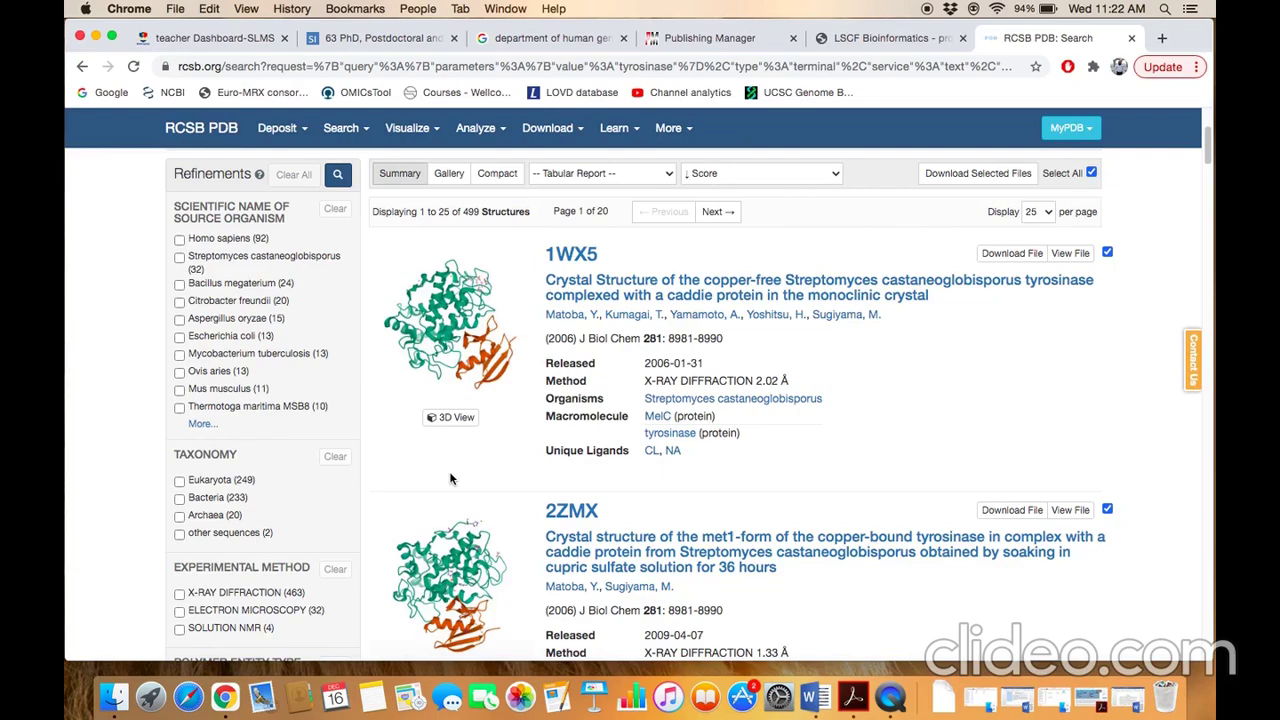
pyautogui.scroll(-5, 450, 479)
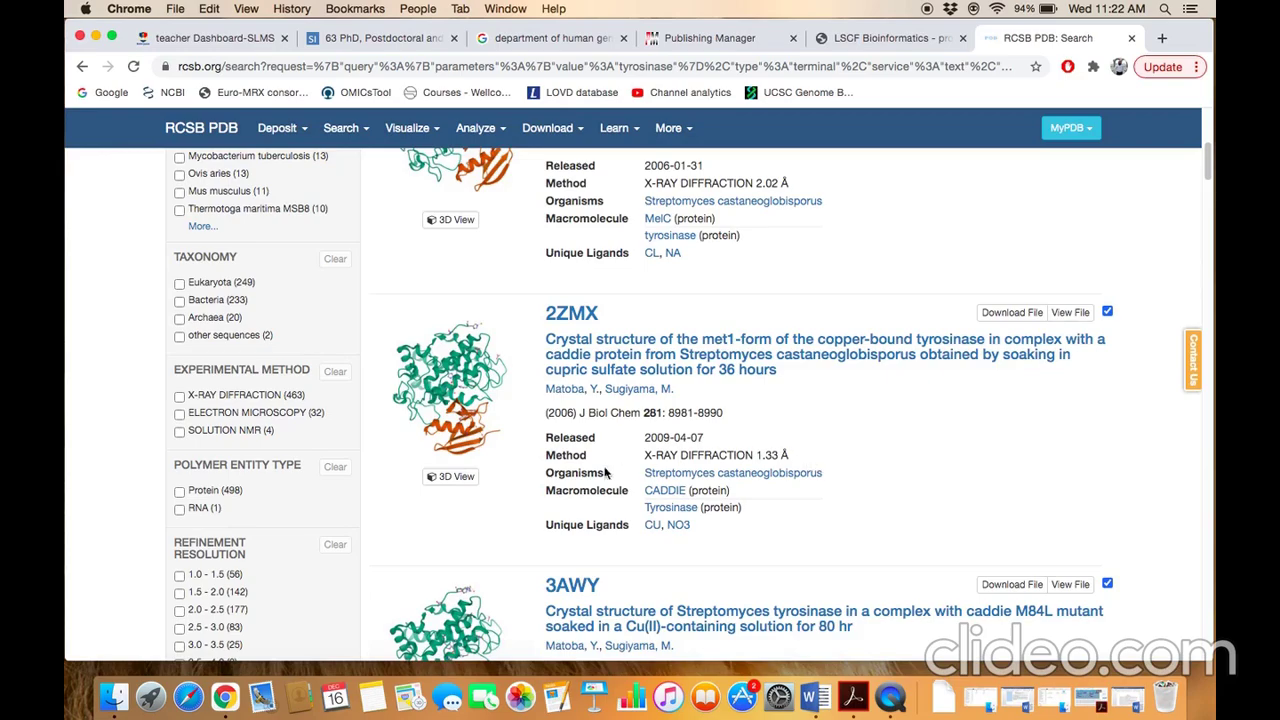
pyautogui.scroll(-1, 560, 468)
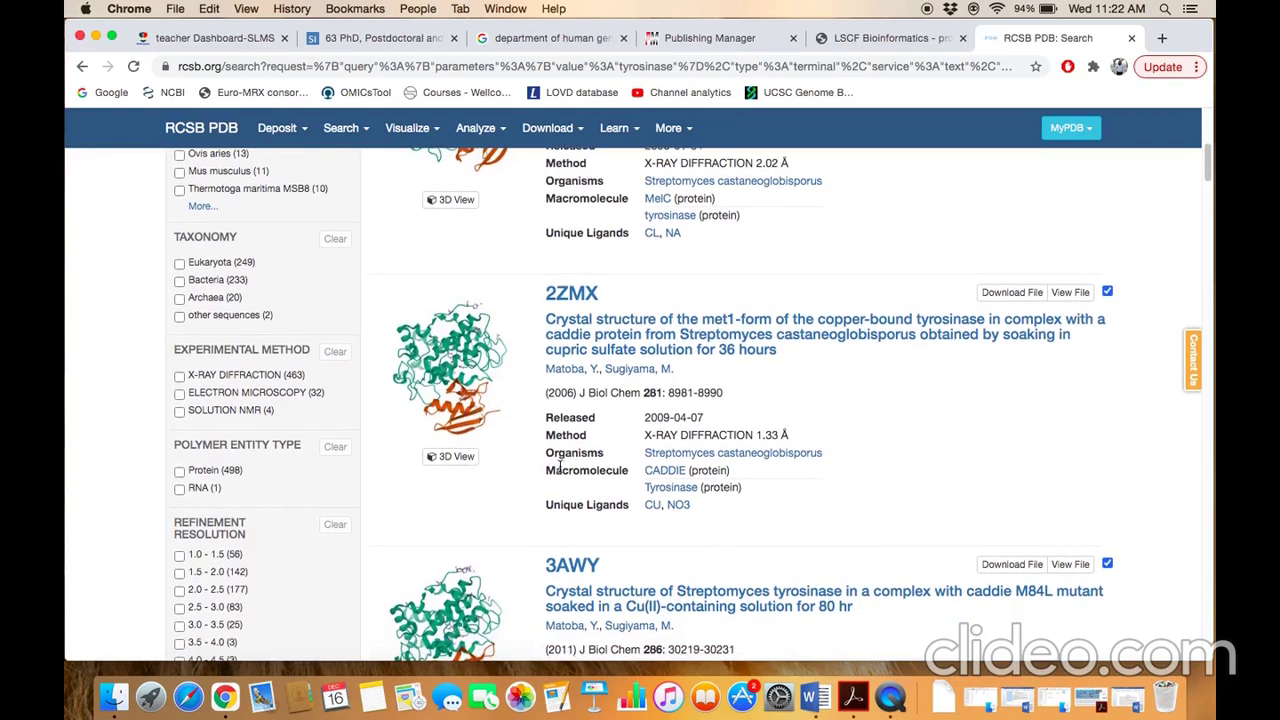
pyautogui.scroll(-1, 562, 471)
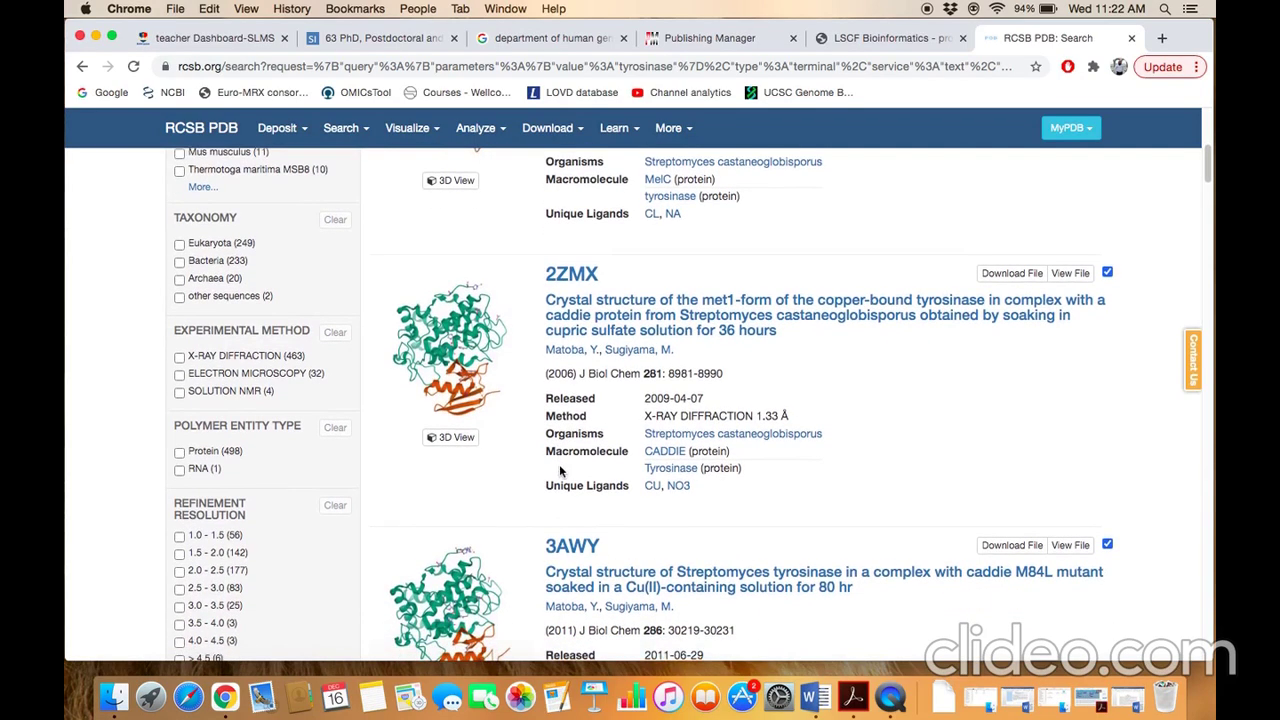
# - Open the 2ZMX 3D View page and scroll down to the molecular viewer
pyautogui.click(464, 446)
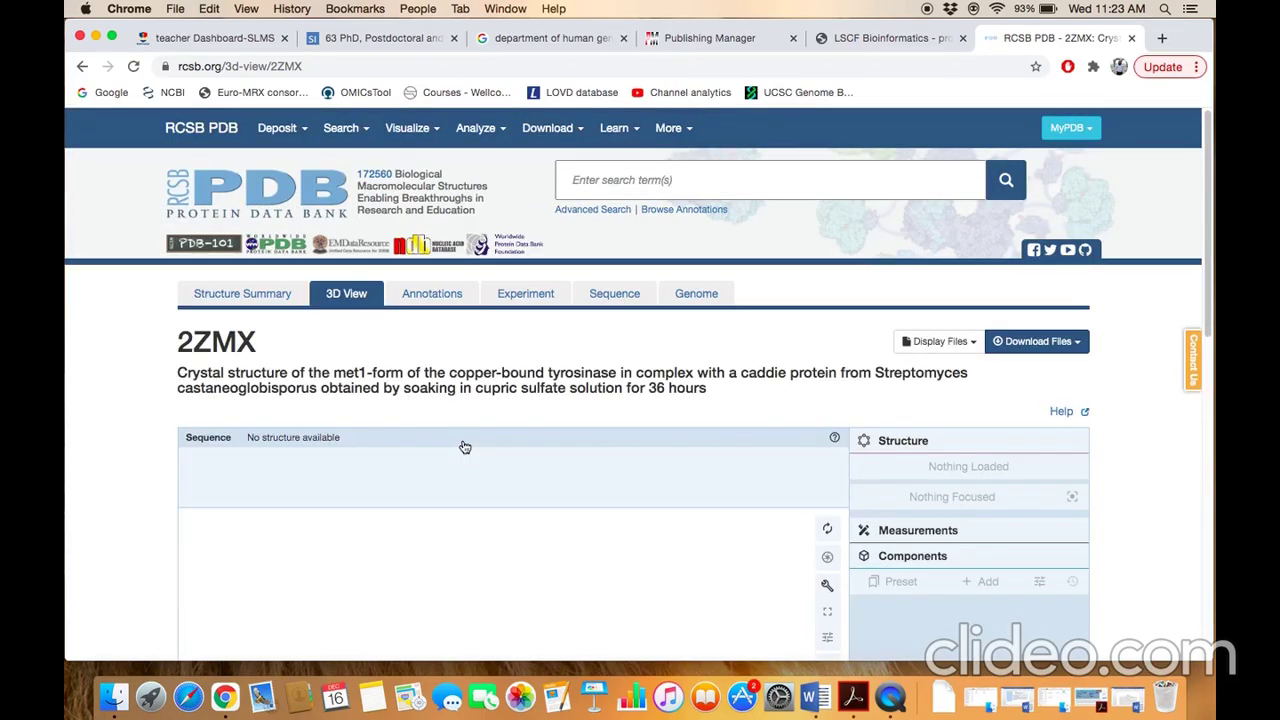
pyautogui.scroll(-5, 465, 447)
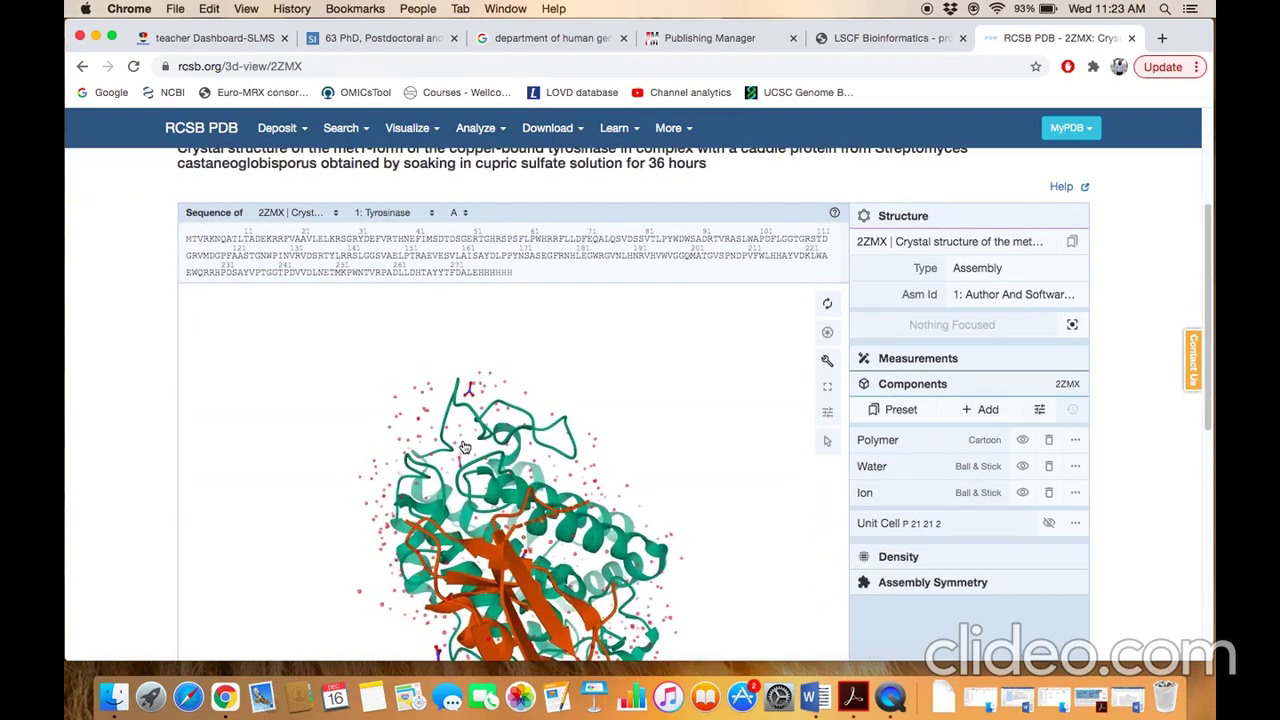
pyautogui.scroll(-2, 160, 422)
pyautogui.scroll(-2, 153, 421)
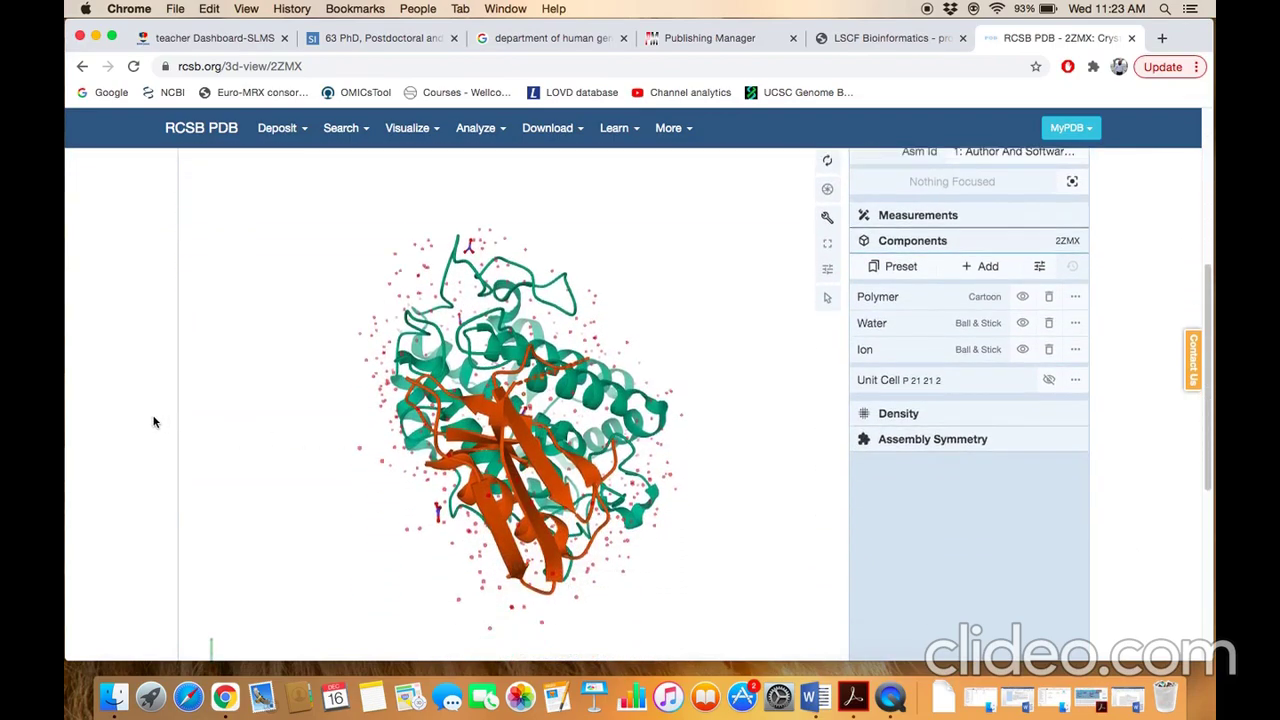
pyautogui.scroll(-2, 153, 421)
# - Rotate the tyrosinase–caddie complex in the viewer, then return to the page top
pyautogui.moveTo(545, 382)
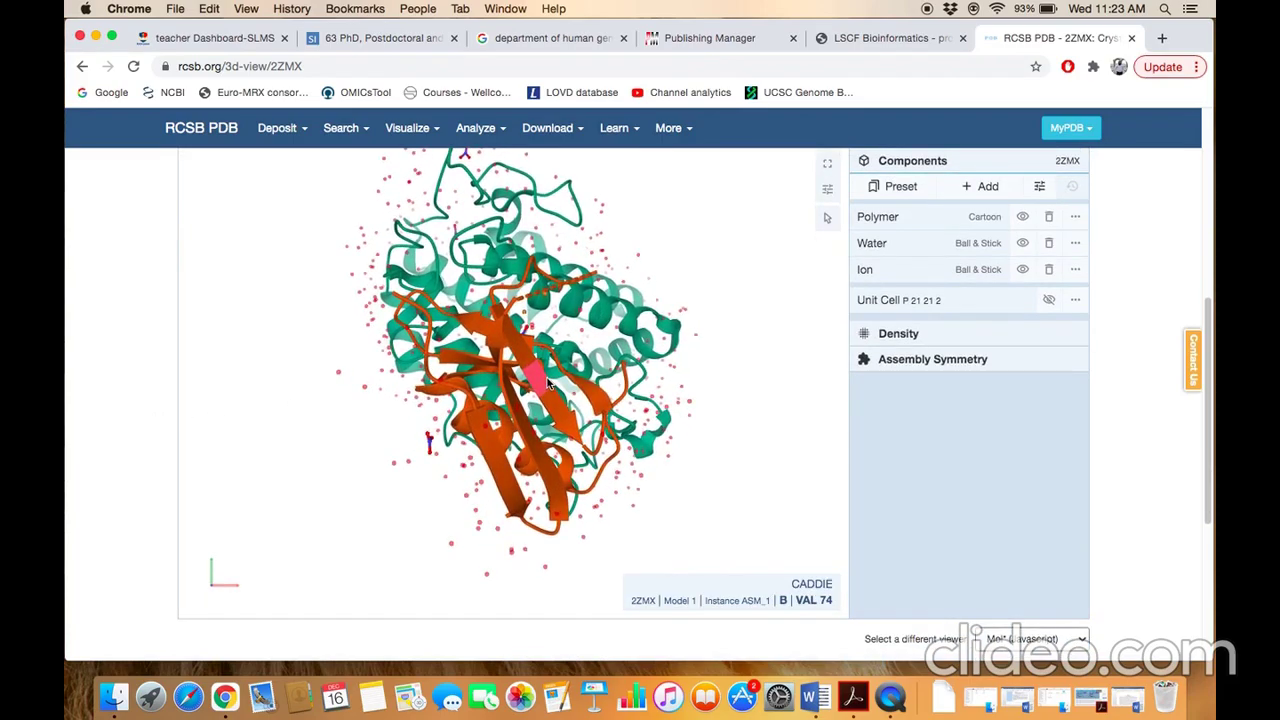
pyautogui.moveTo(547, 385); pyautogui.dragTo(343, 529)
pyautogui.scroll(2, 127, 472)
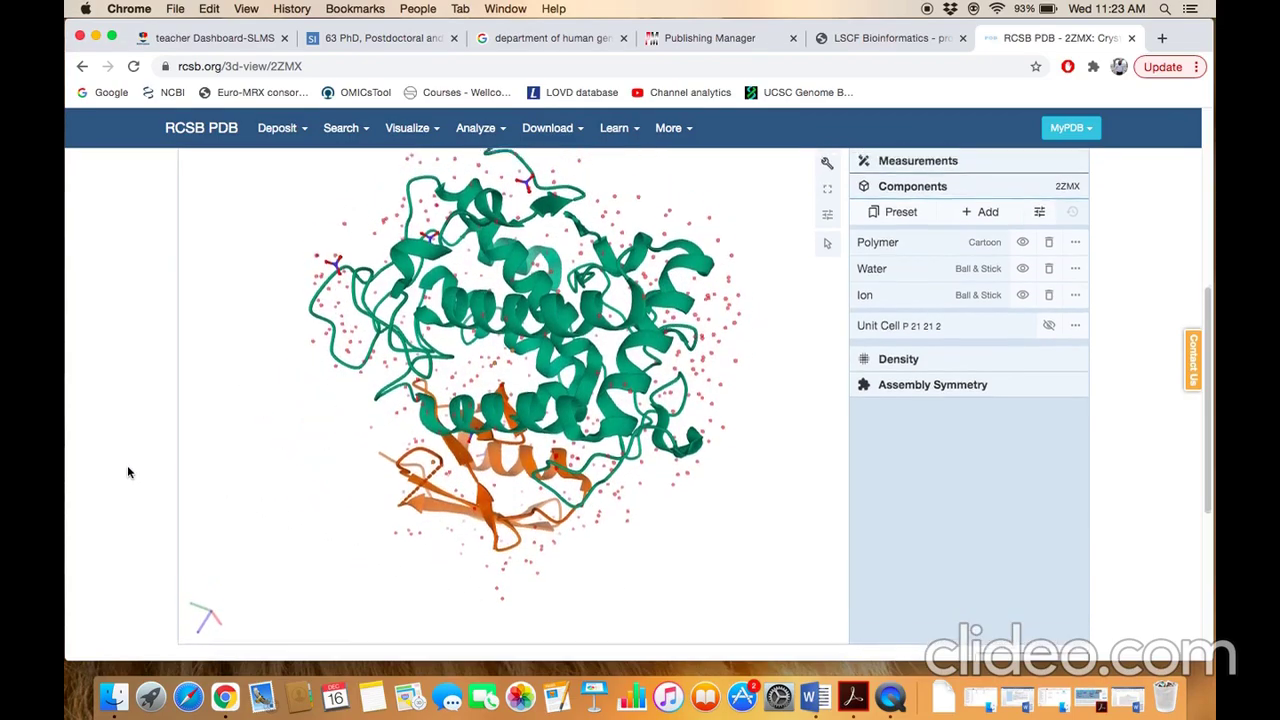
pyautogui.scroll(5, 127, 472)
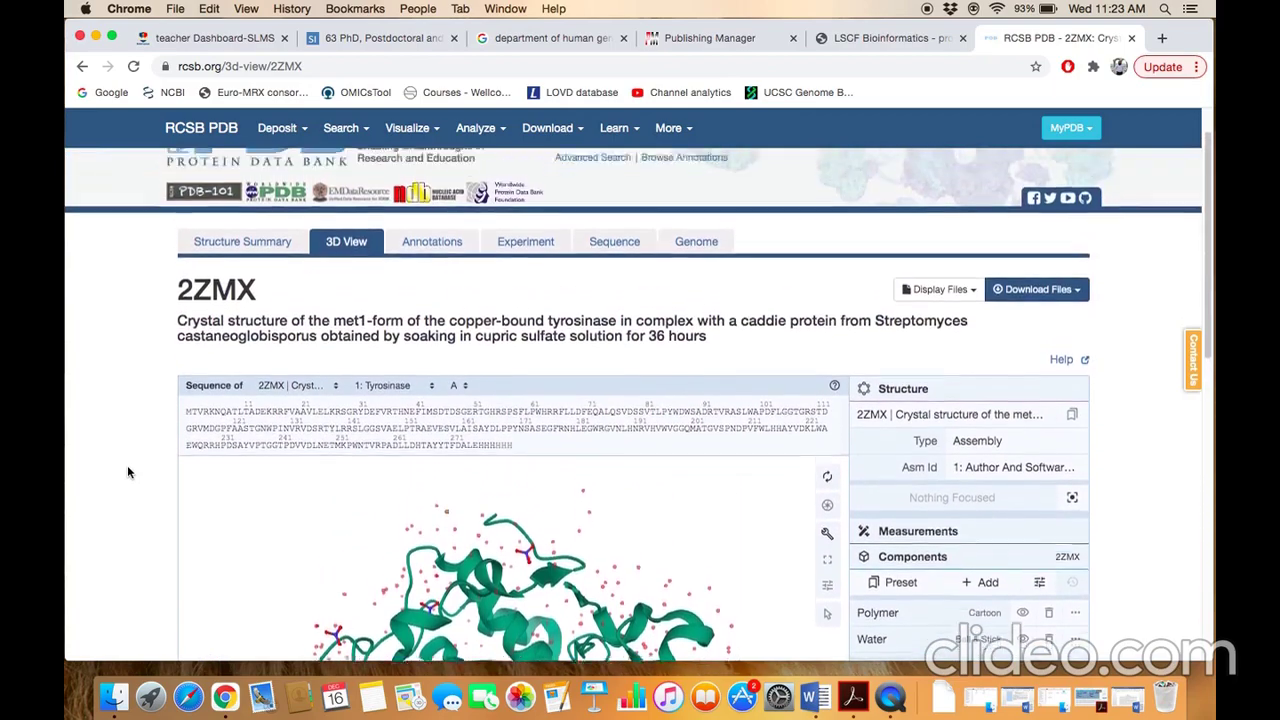
pyautogui.scroll(1, 128, 472)
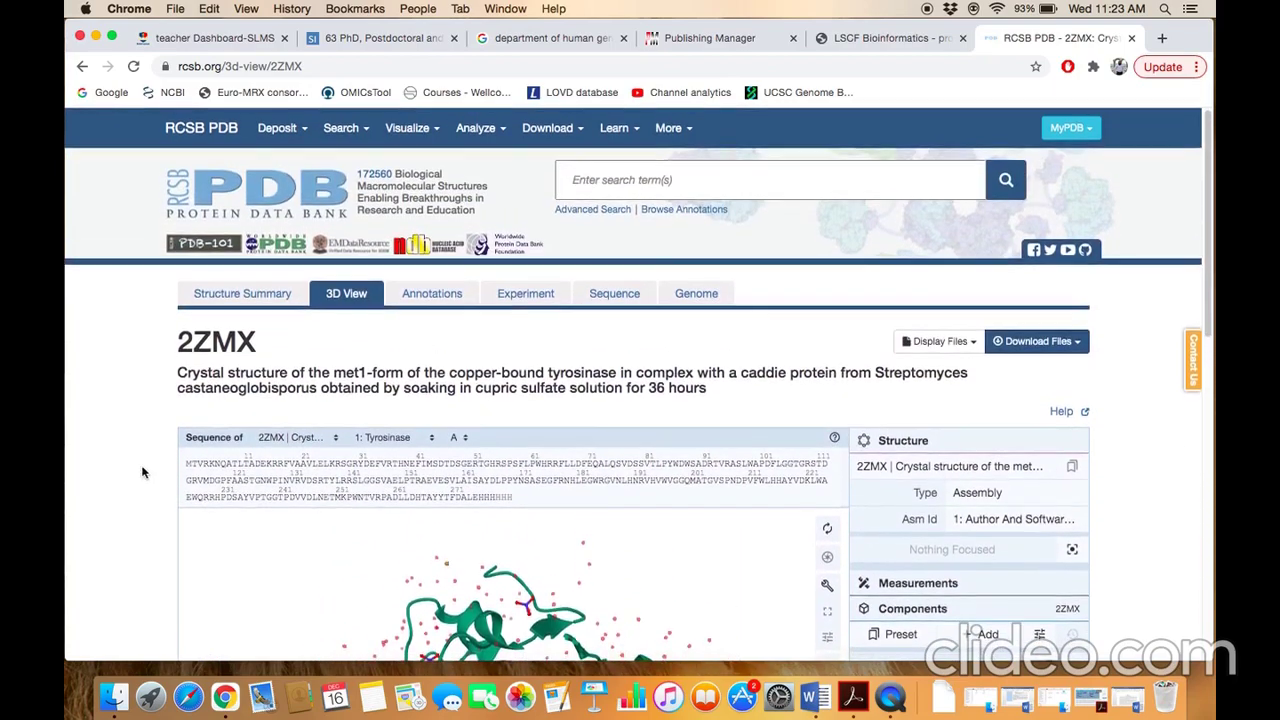
# - Download the 2ZMX structure in PDB format as 2zmx.pdb into Downloads
pyautogui.click(1071, 347)
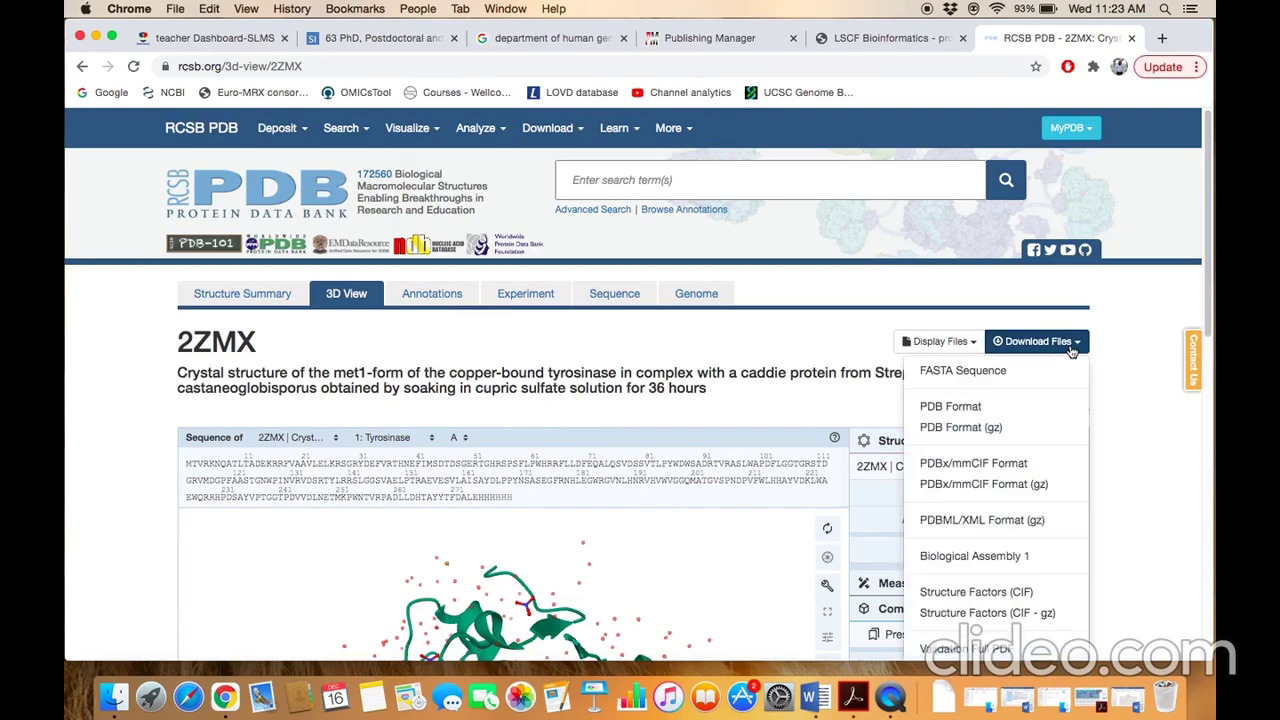
pyautogui.click(995, 407)
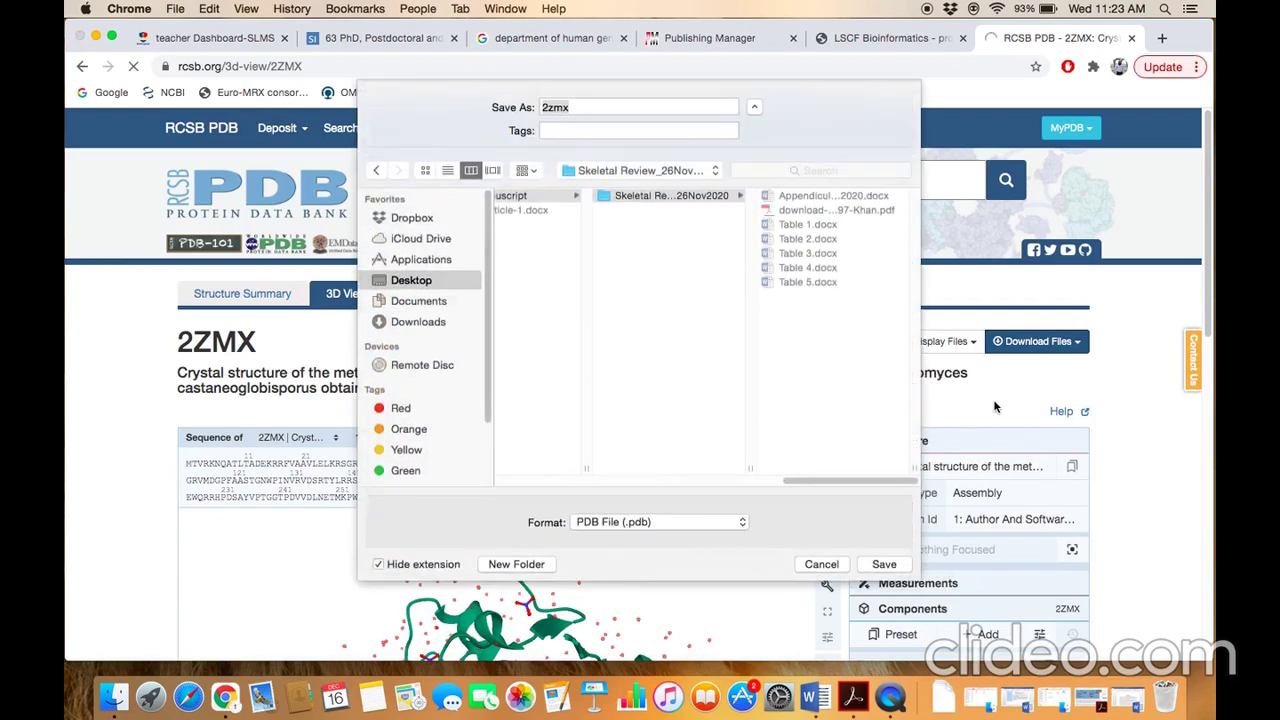
pyautogui.click(425, 326)
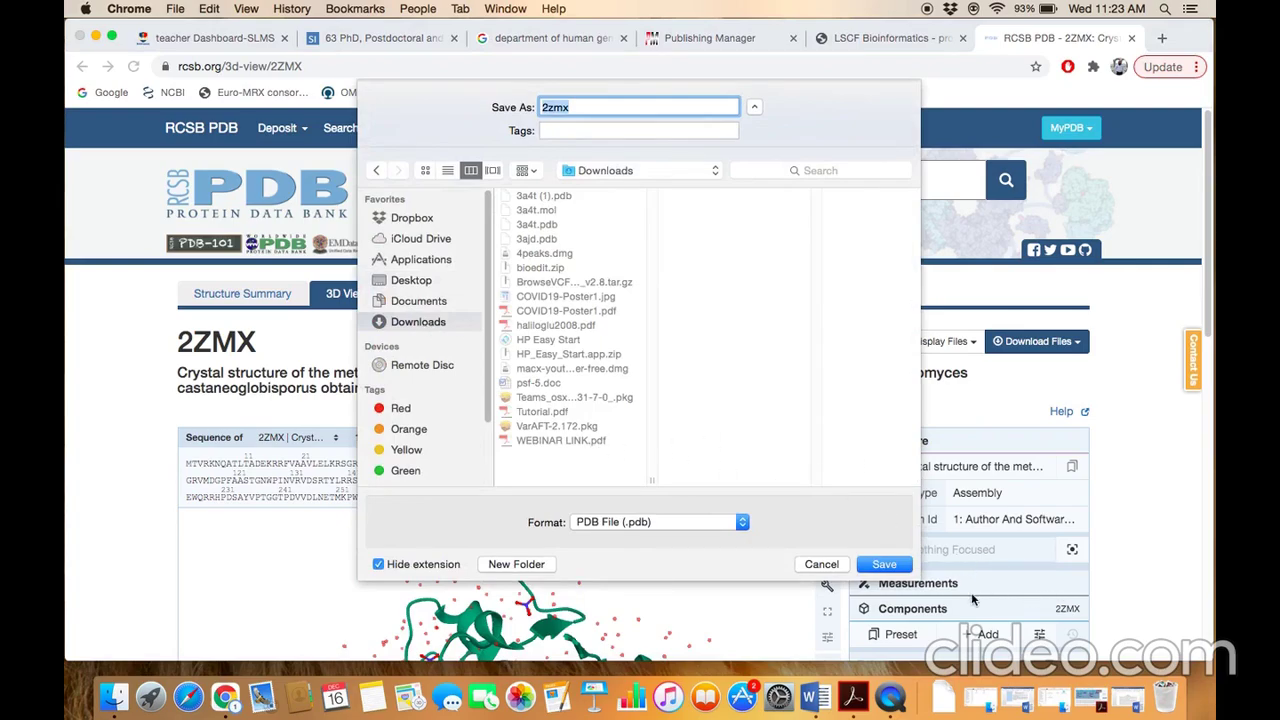
pyautogui.click(897, 566)
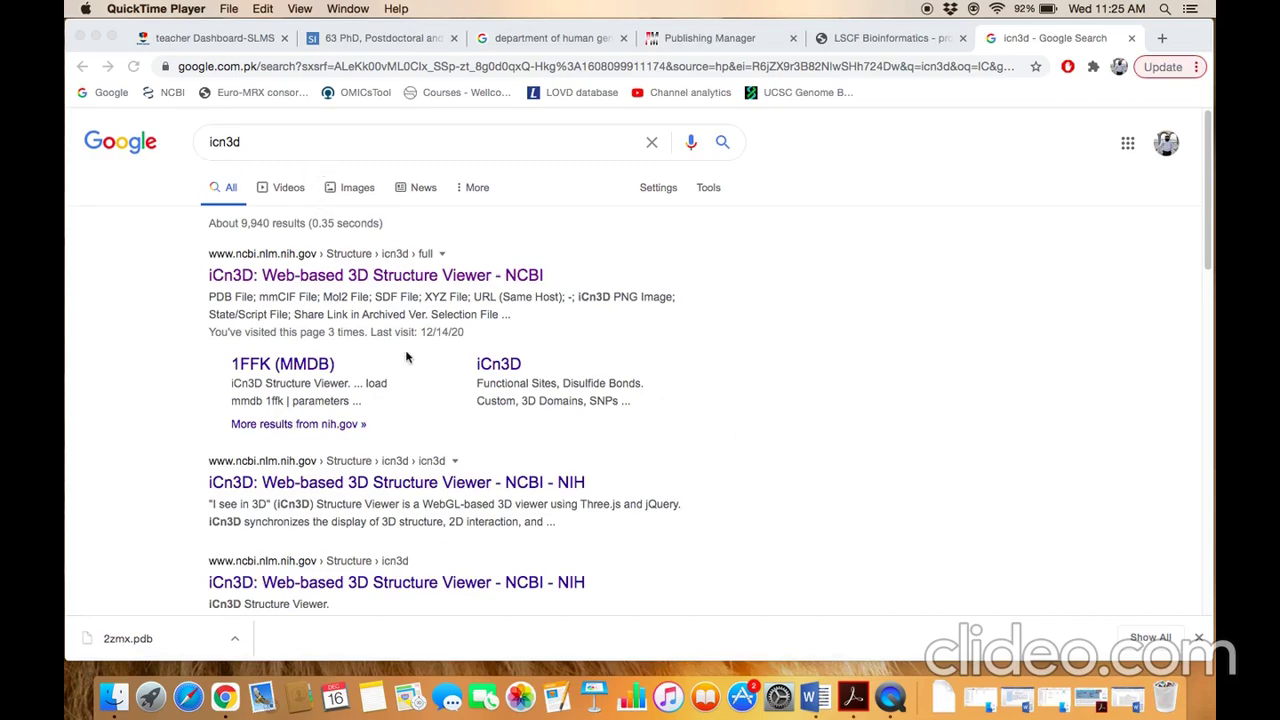
# - Launch the iCn3D web viewer from the results and bring up its PDB File loading dialog
pyautogui.click(530, 283)
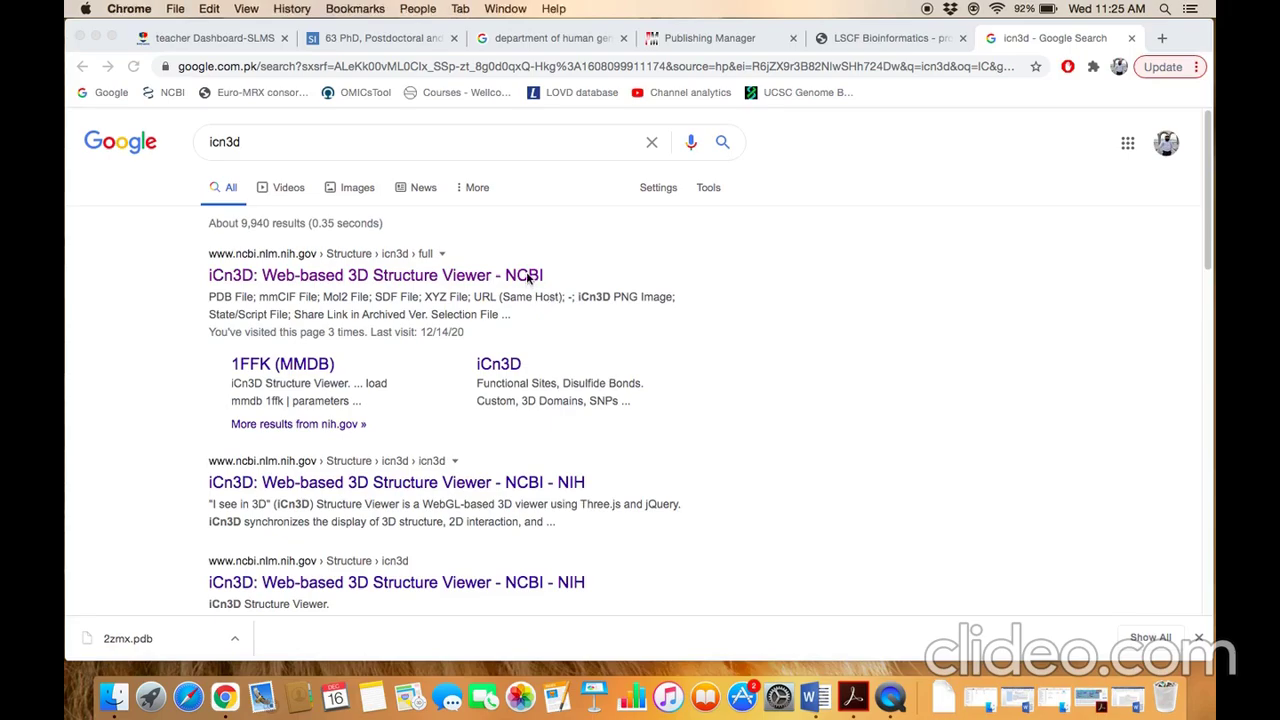
pyautogui.click(506, 279)
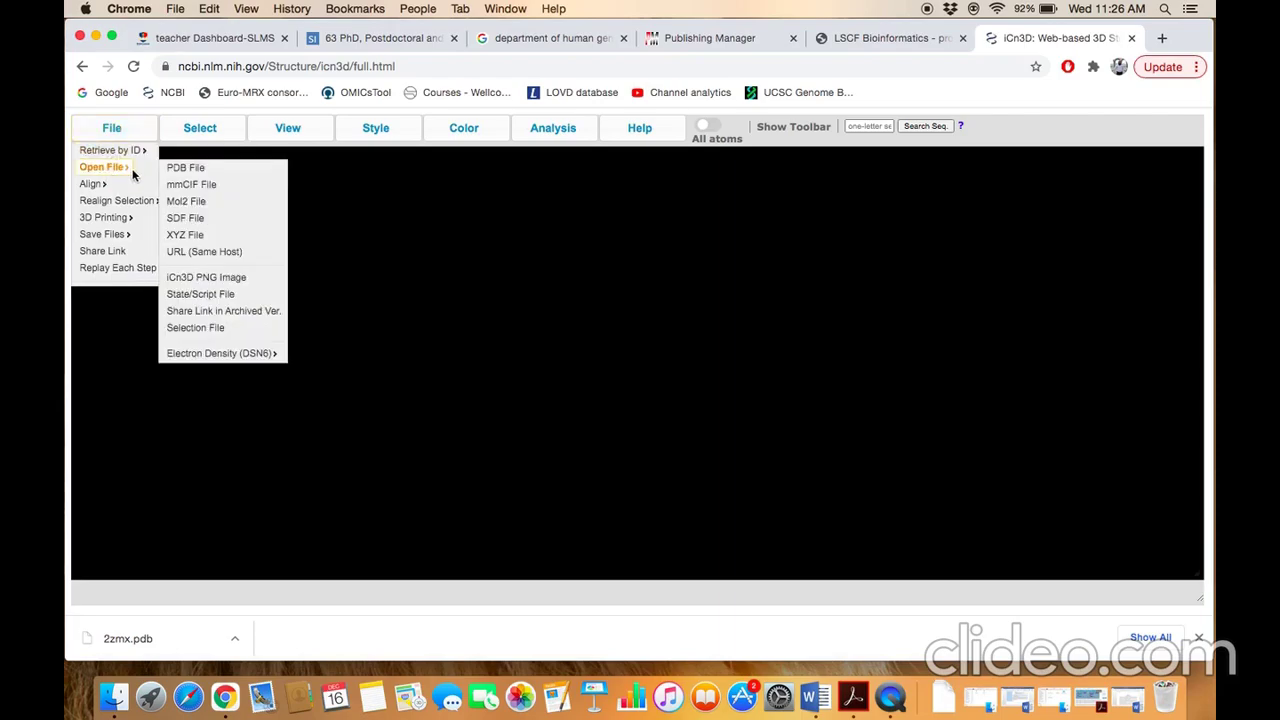
pyautogui.click(206, 170)
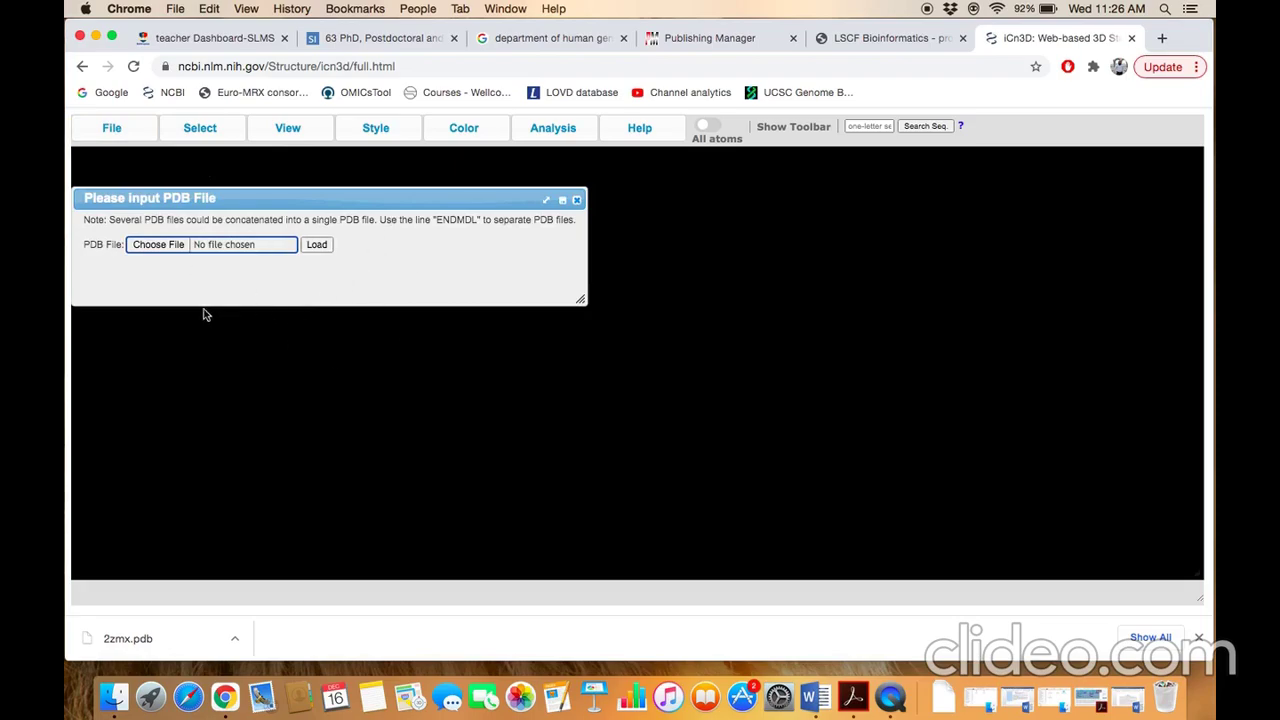
# - Load 2zmx.pdb from the Downloads folder into the iCn3D viewer
pyautogui.click(165, 246)
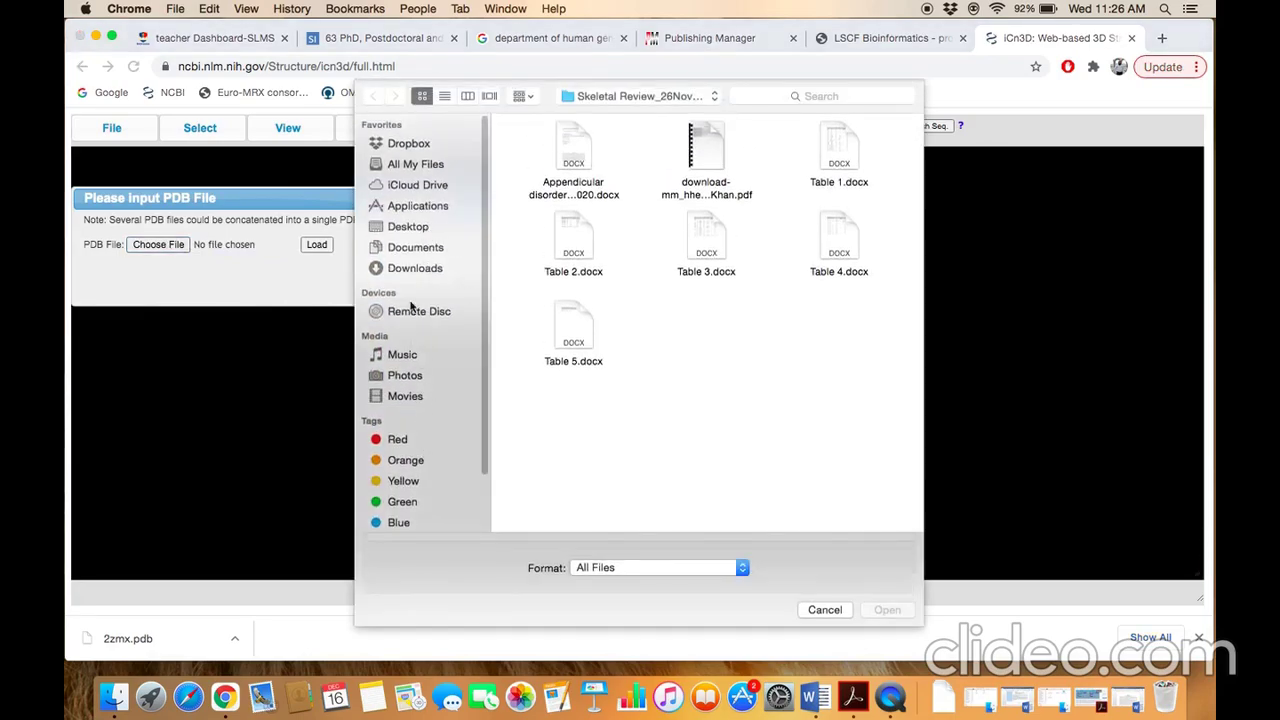
pyautogui.click(413, 270)
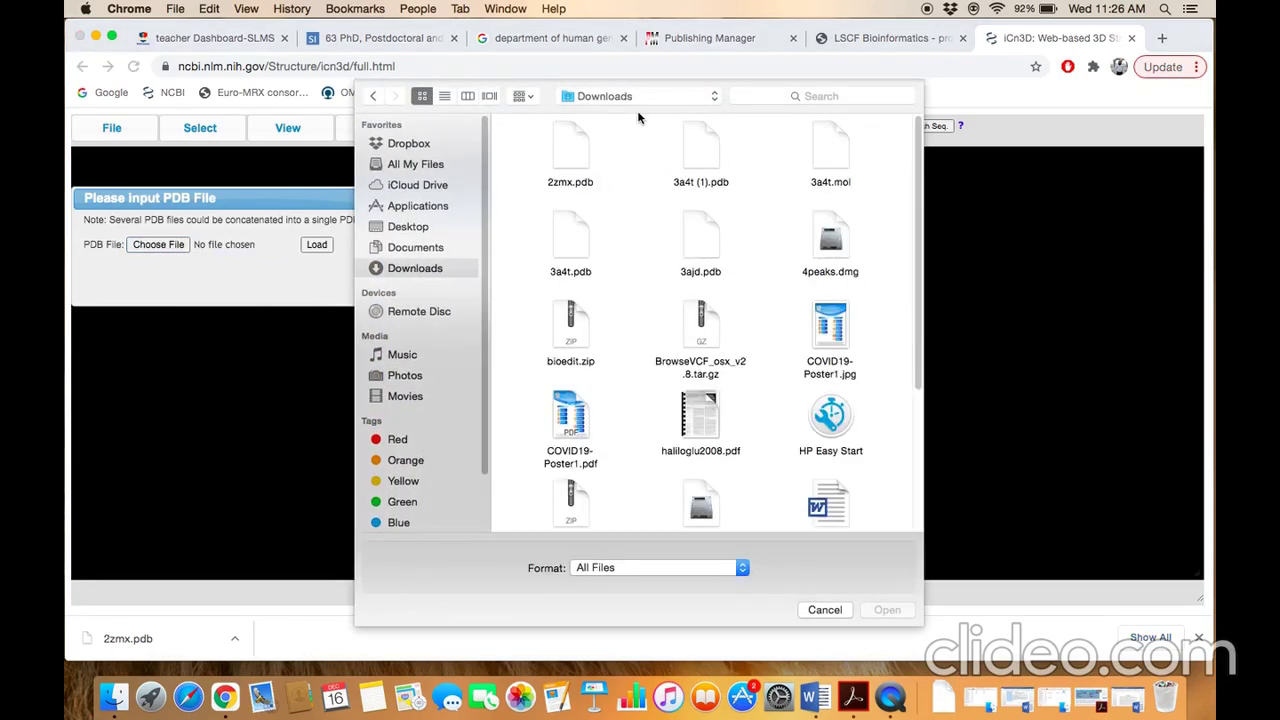
pyautogui.doubleClick(571, 142)
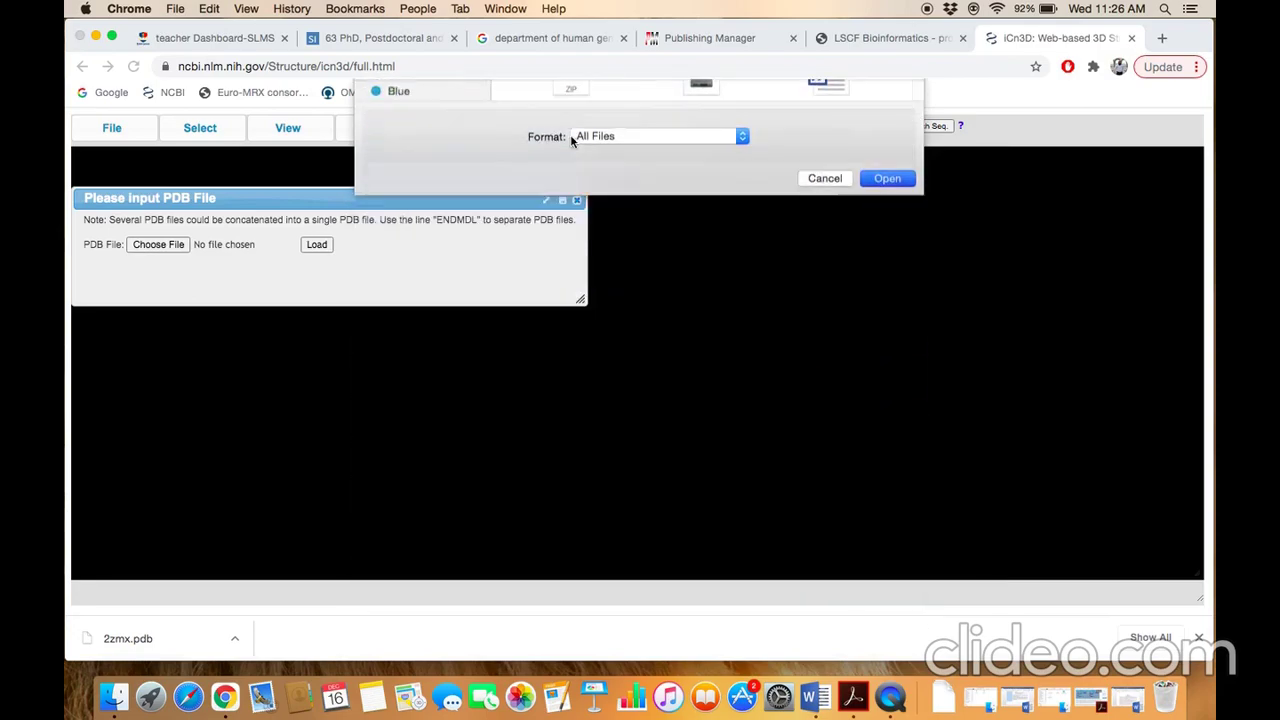
pyautogui.moveTo(573, 143)
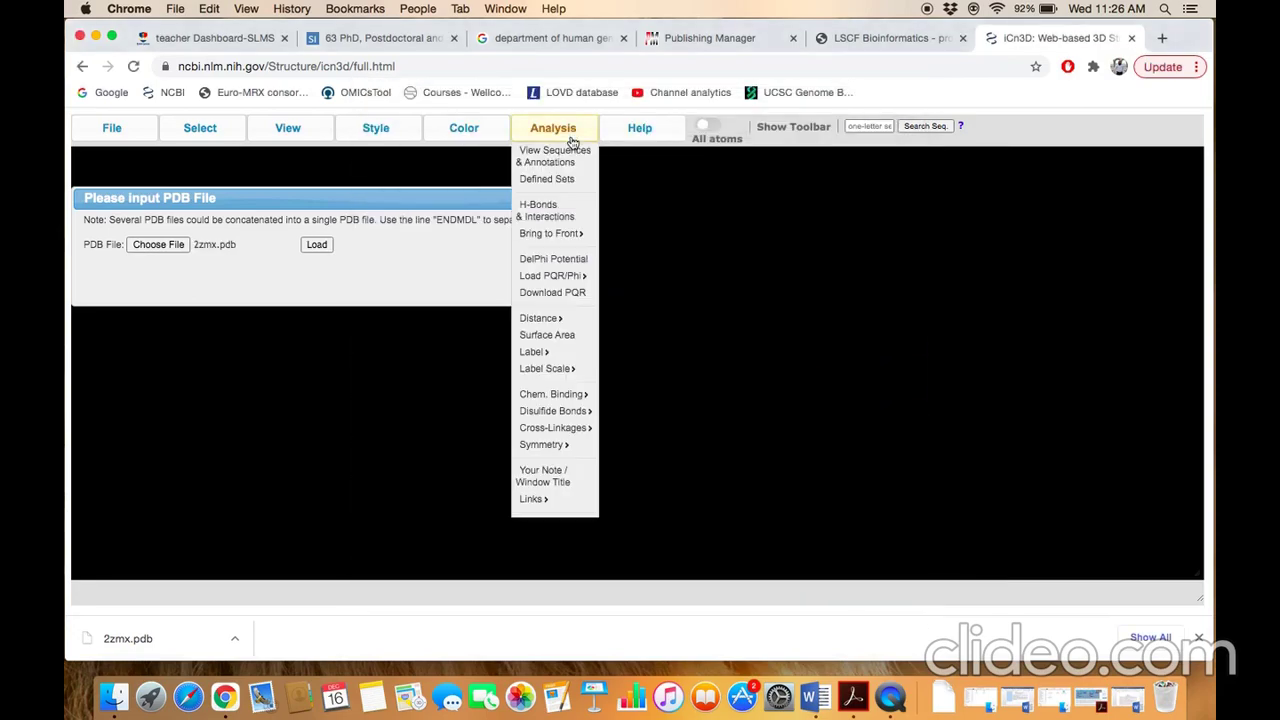
pyautogui.click(317, 246)
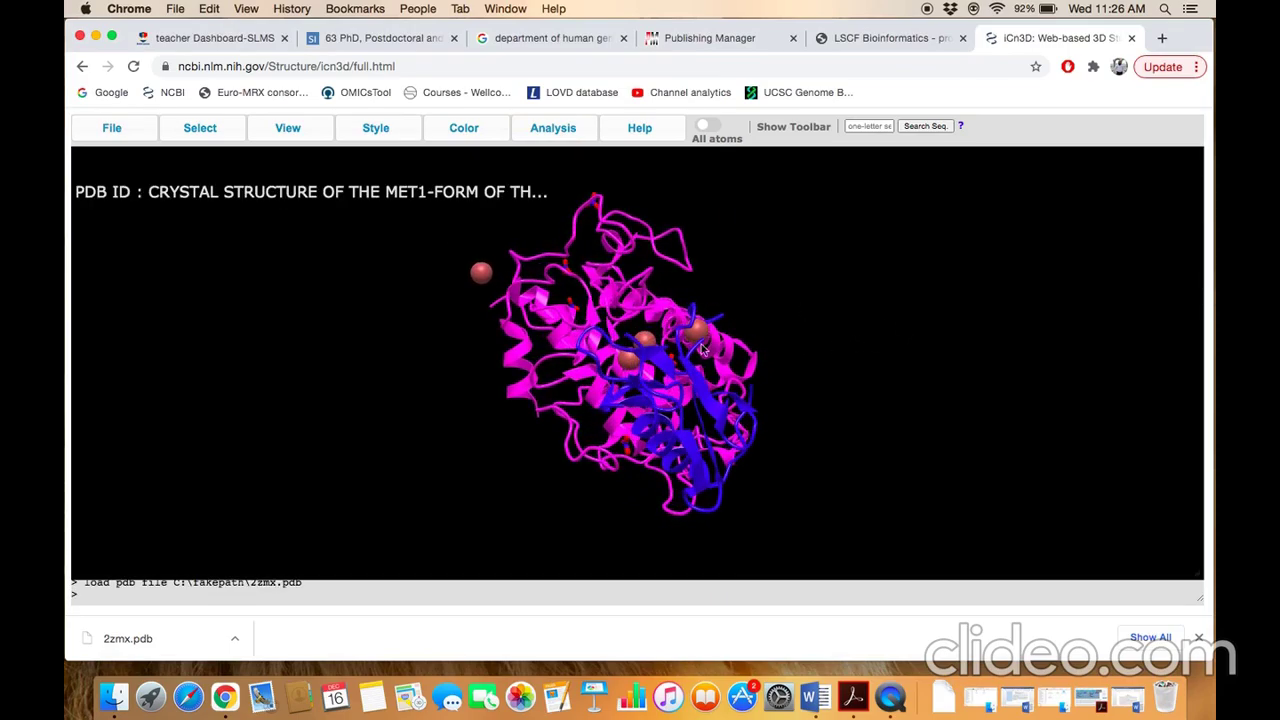
# - Rotate the two-chain 2ZMX ribbon model with copper atoms to view other sides
pyautogui.moveTo(652, 341)
pyautogui.moveTo(652, 341); pyautogui.dragTo(877, 405)
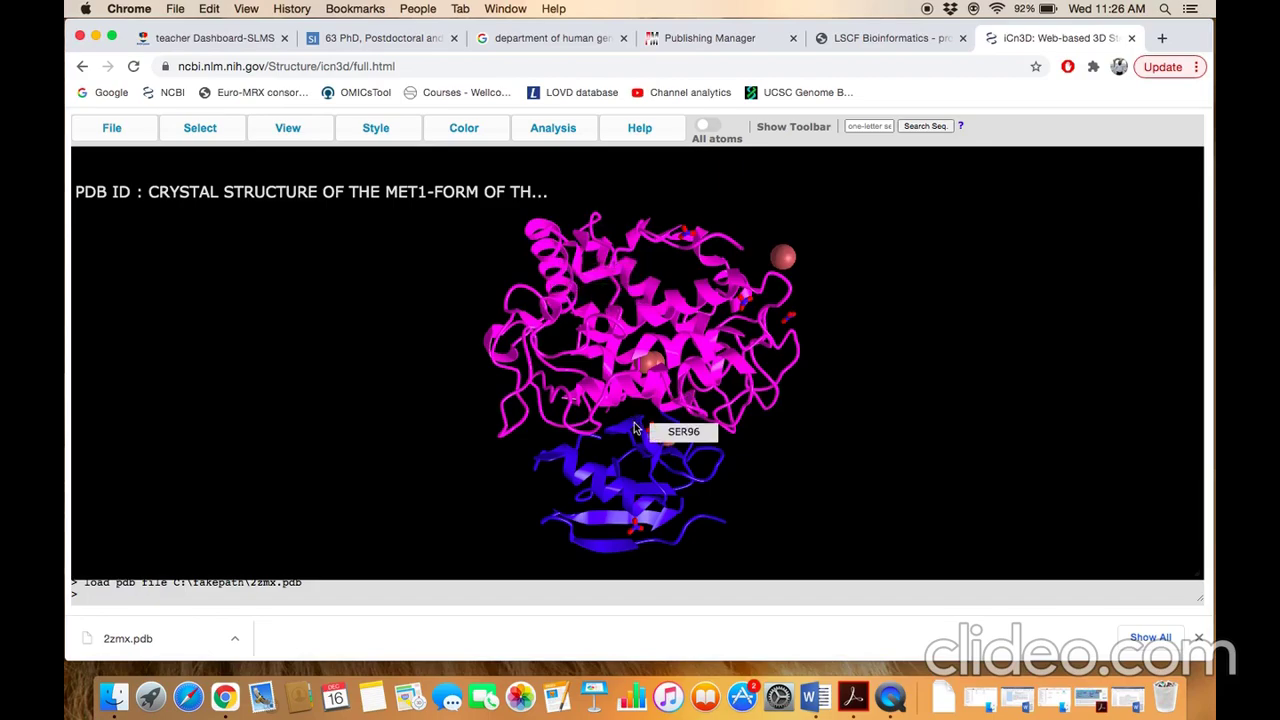
pyautogui.moveTo(634, 428); pyautogui.dragTo(596, 522)
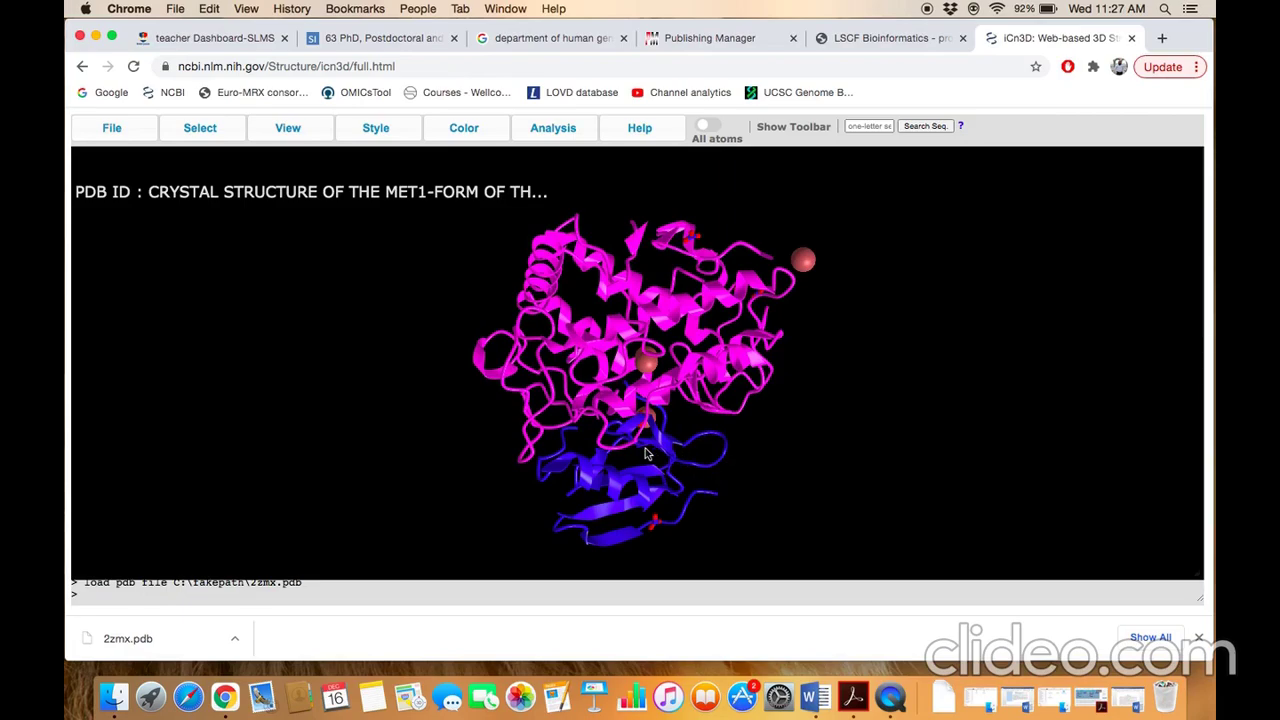
# - Try the protein in Stick style, then in Ball and Stick style
pyautogui.click(387, 138)
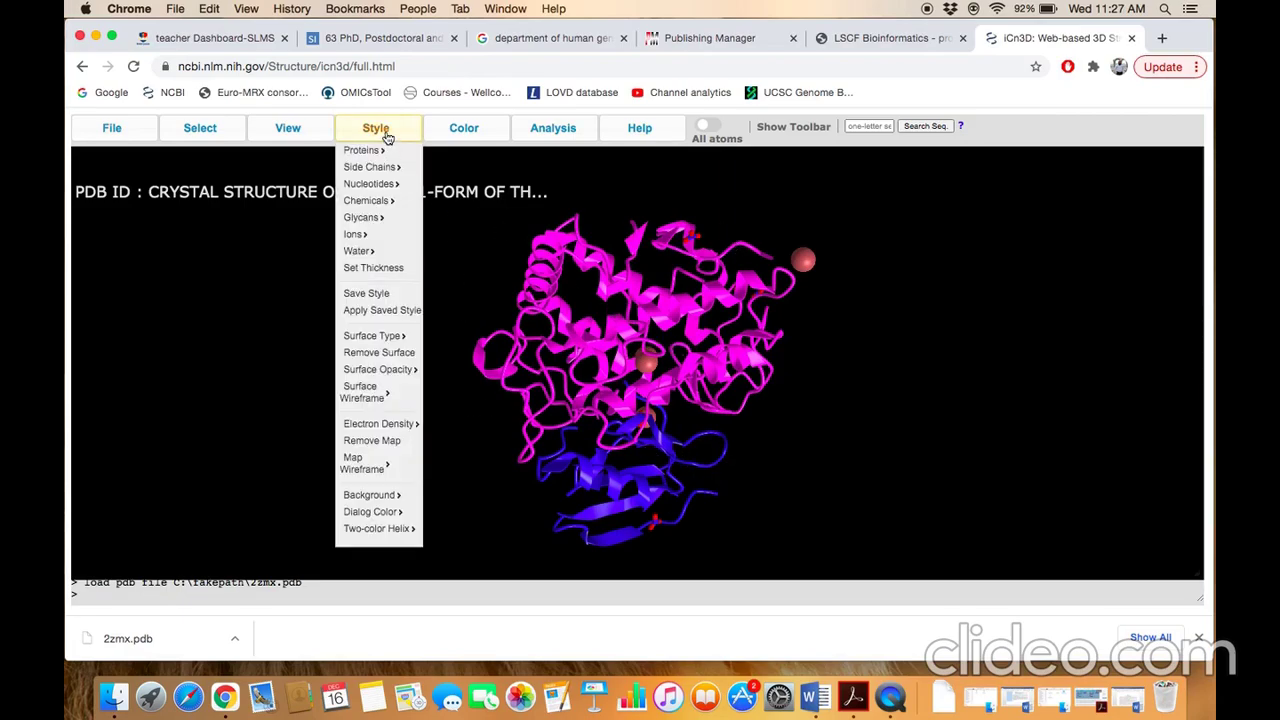
pyautogui.moveTo(377, 152)
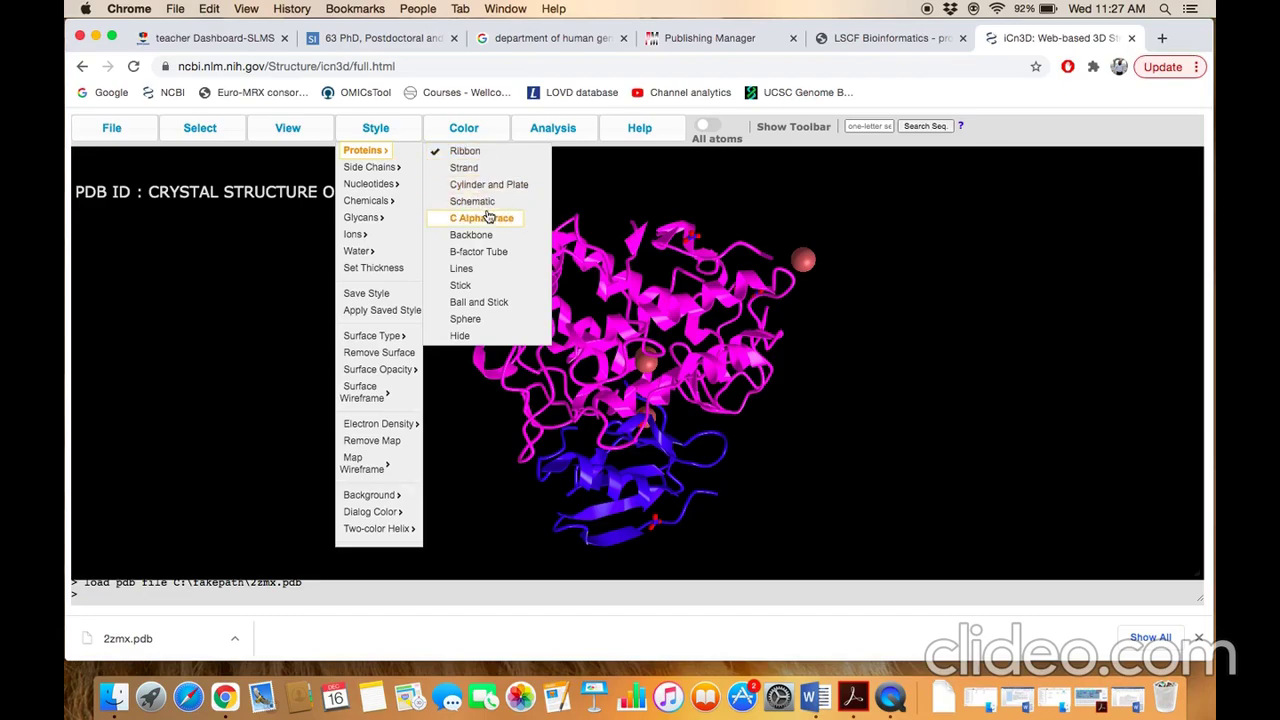
pyautogui.click(481, 289)
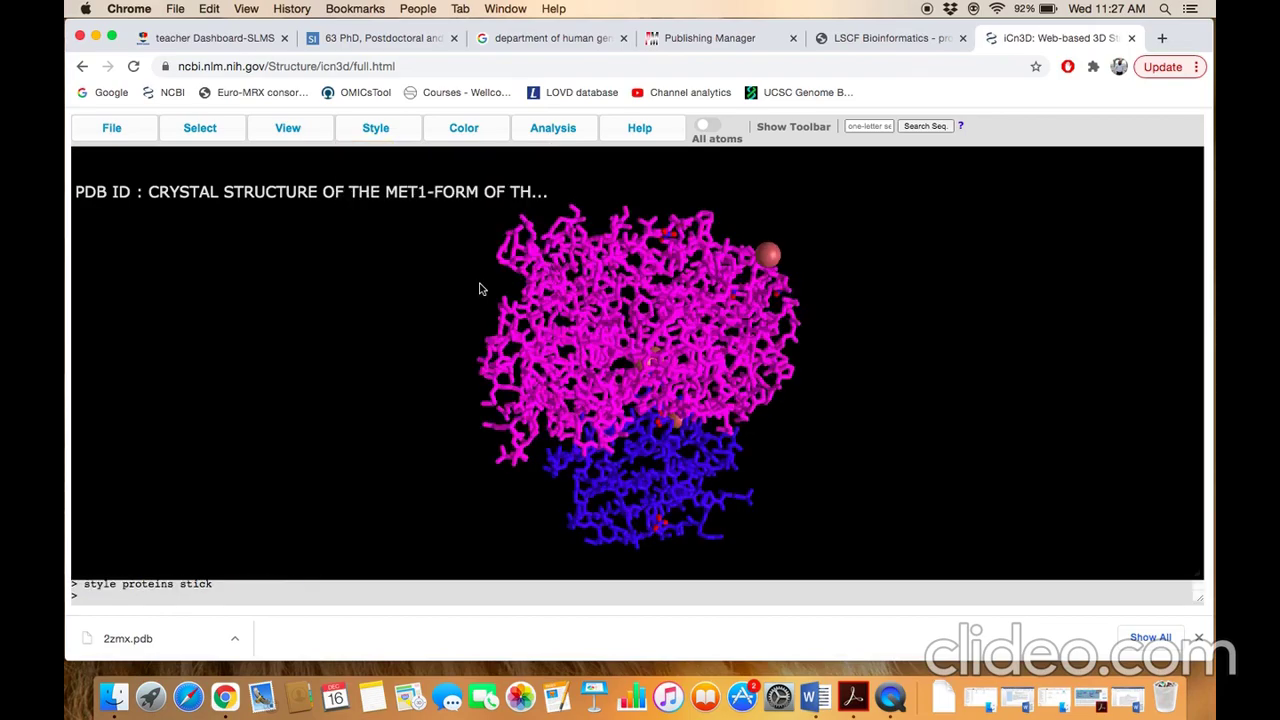
pyautogui.click(378, 128)
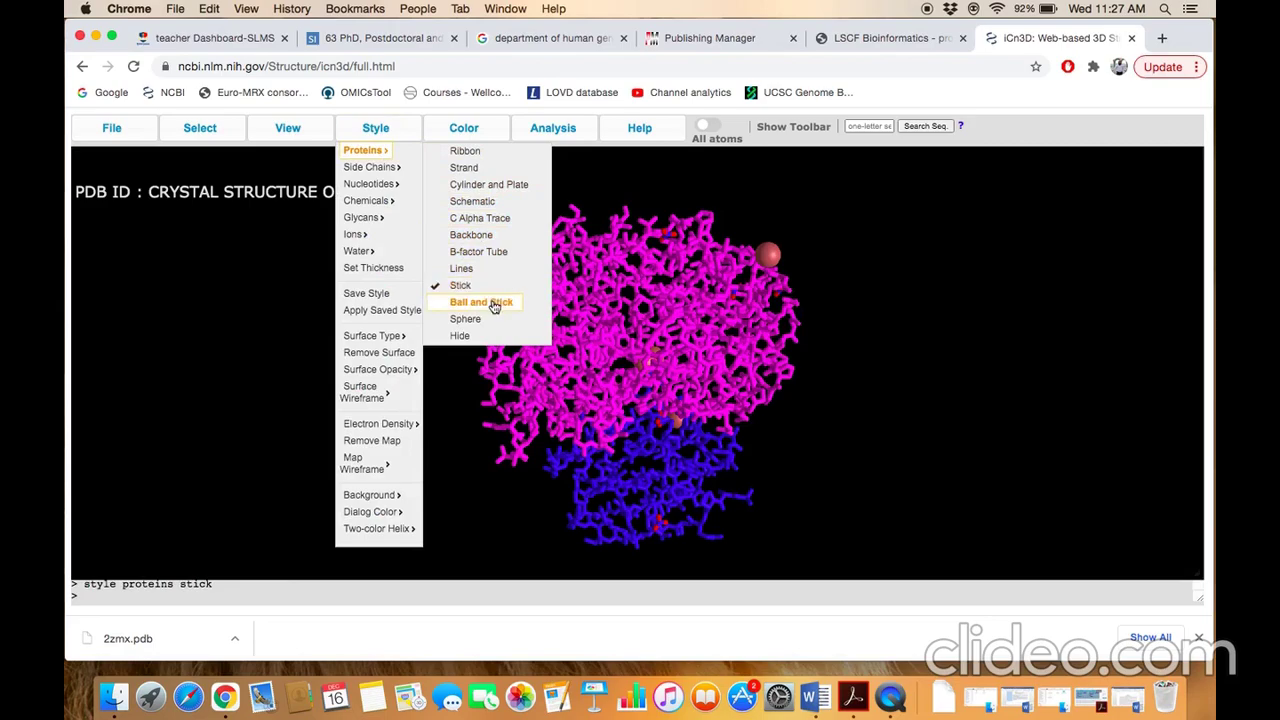
pyautogui.click(493, 305)
# - Render the protein as space-filling spheres
pyautogui.click(376, 128)
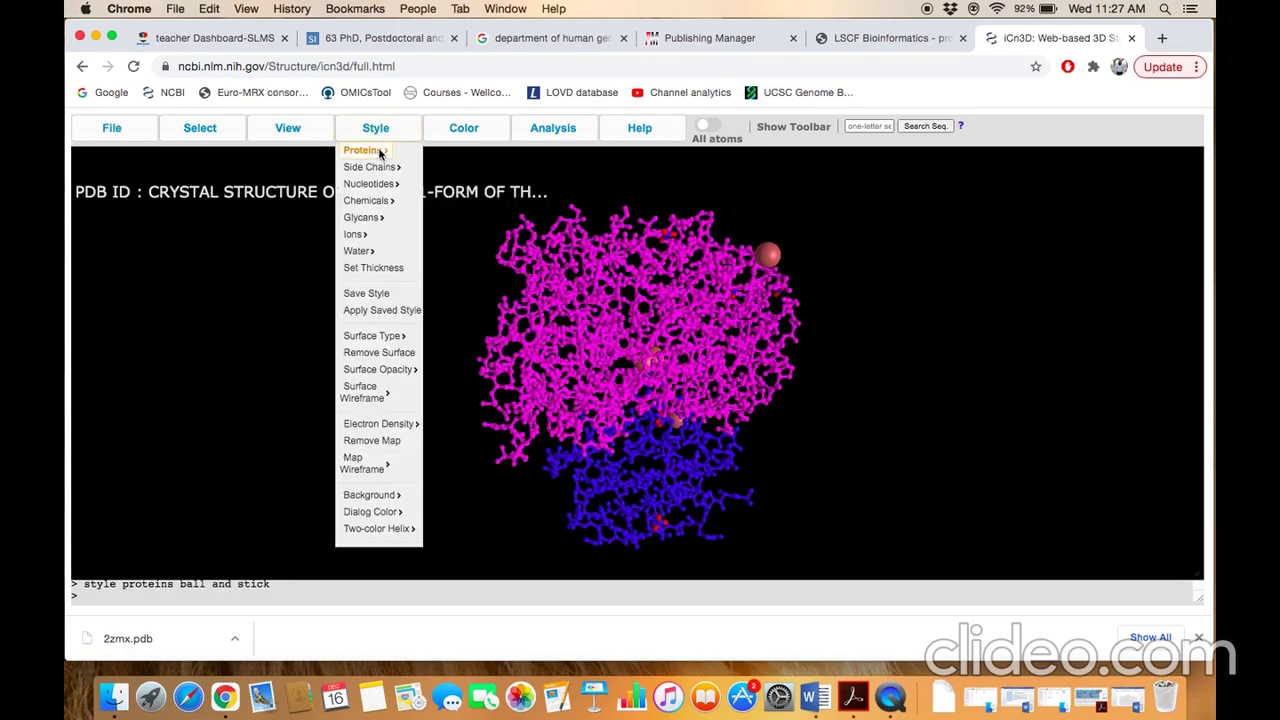
pyautogui.moveTo(381, 152)
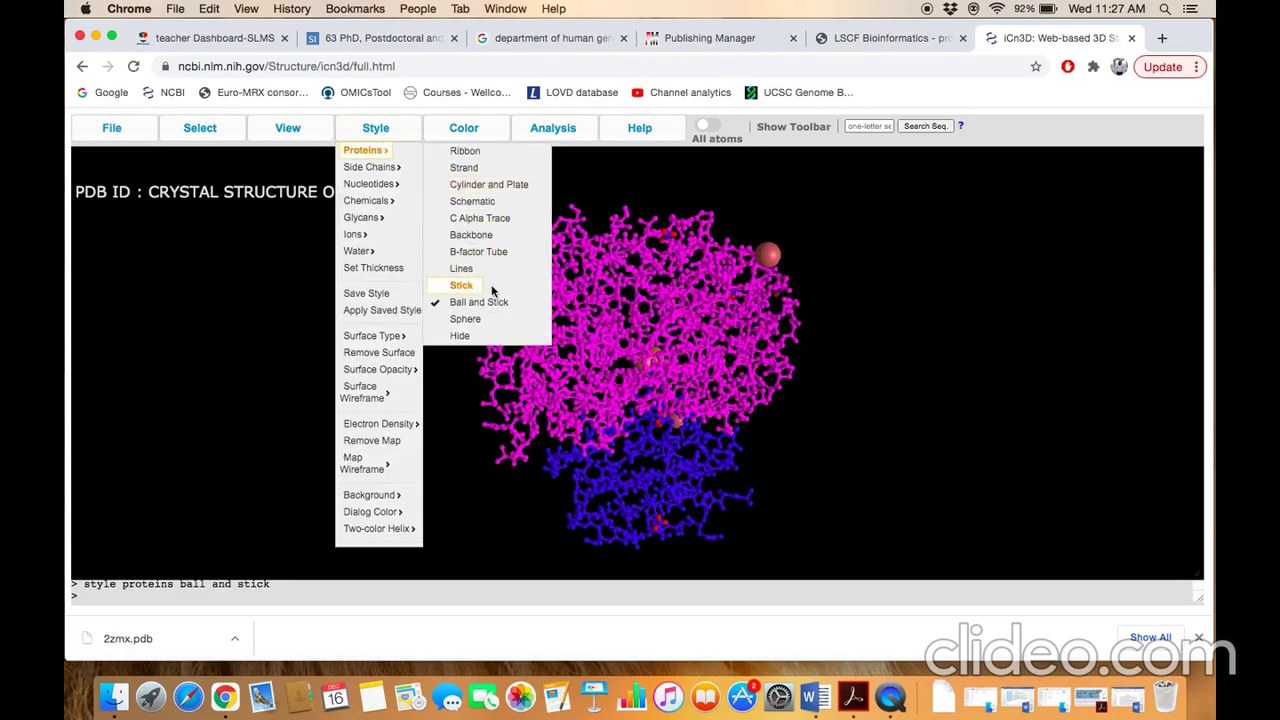
pyautogui.click(482, 318)
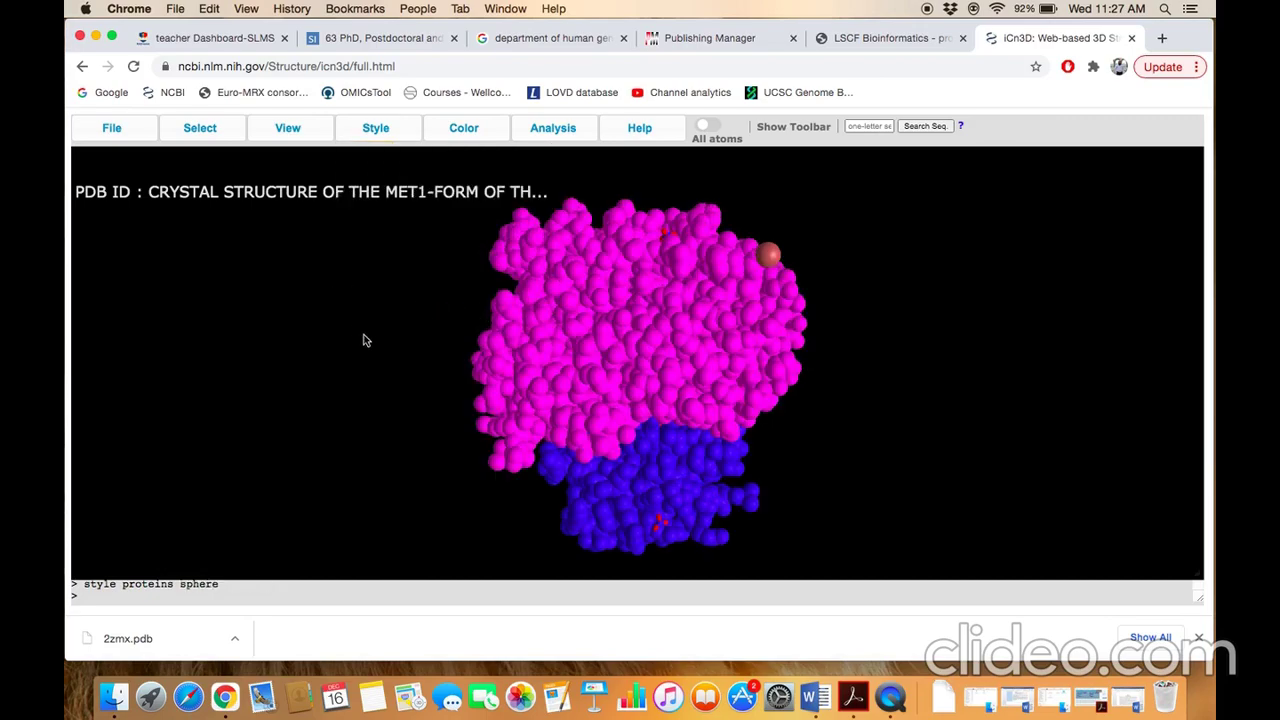
# - Recolour the whole 2ZMX sphere model a single Indian Red unicolor
pyautogui.moveTo(467, 137)
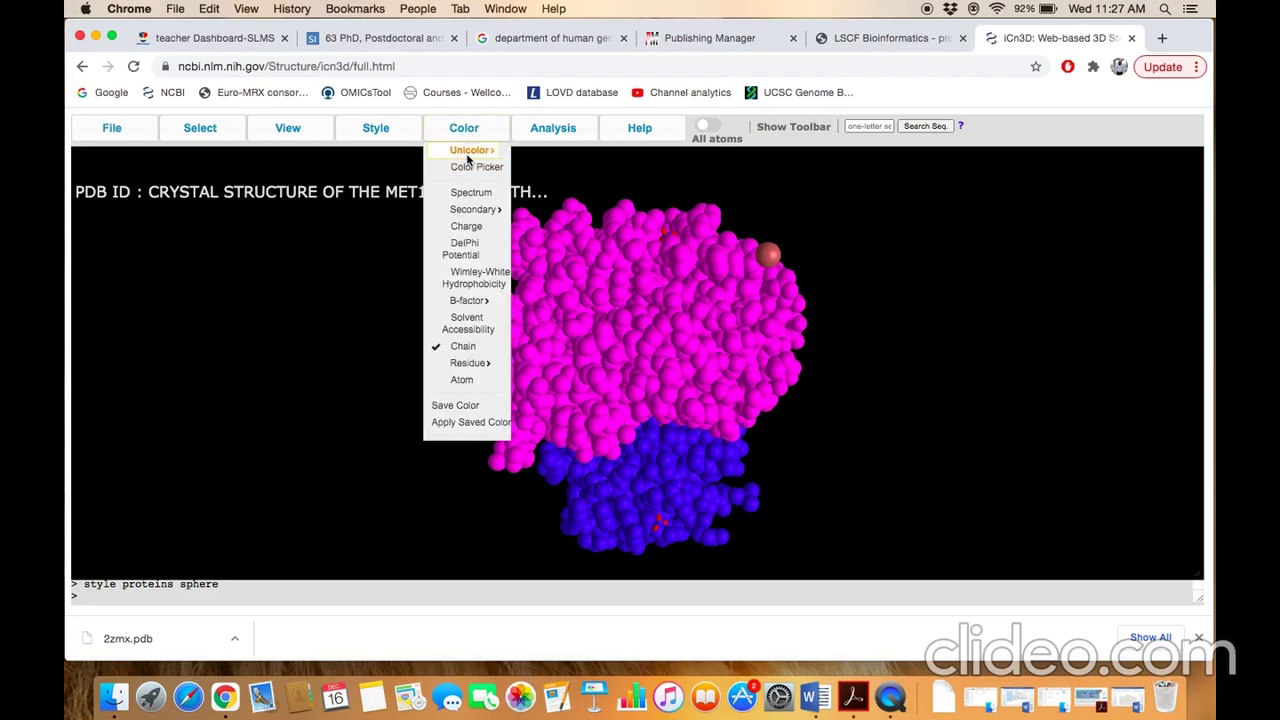
pyautogui.moveTo(530, 151)
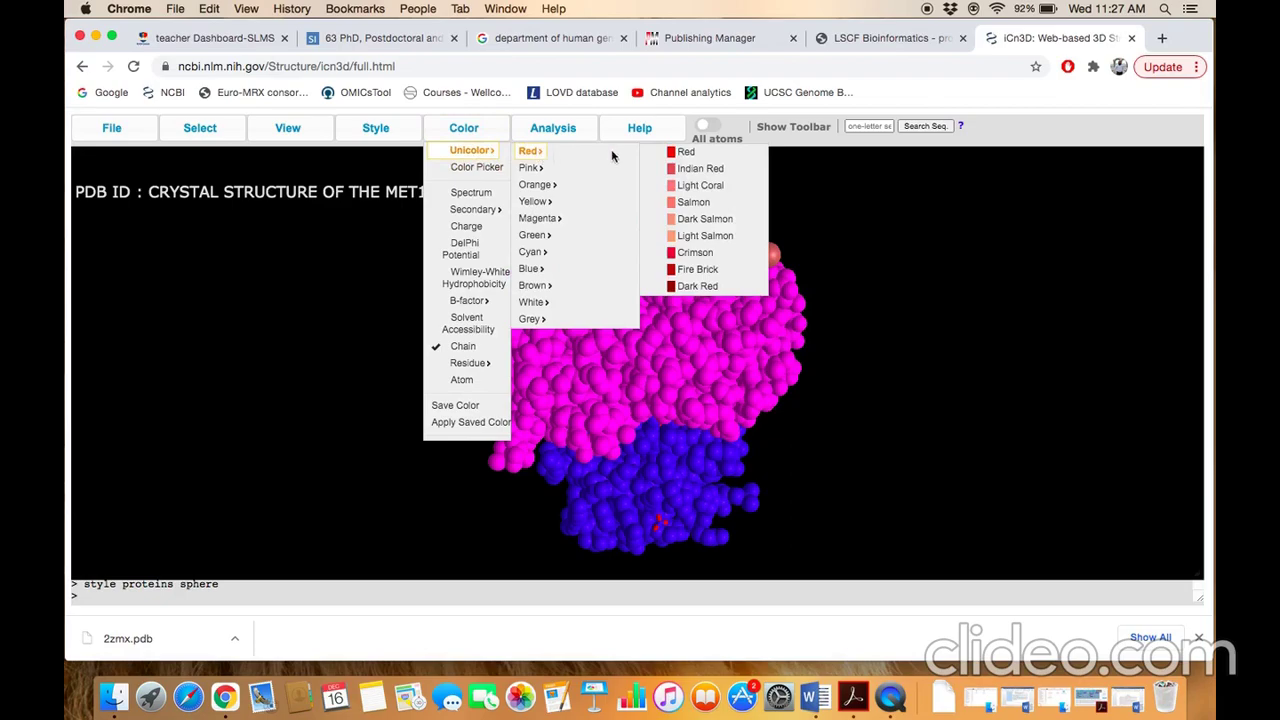
pyautogui.click(700, 168)
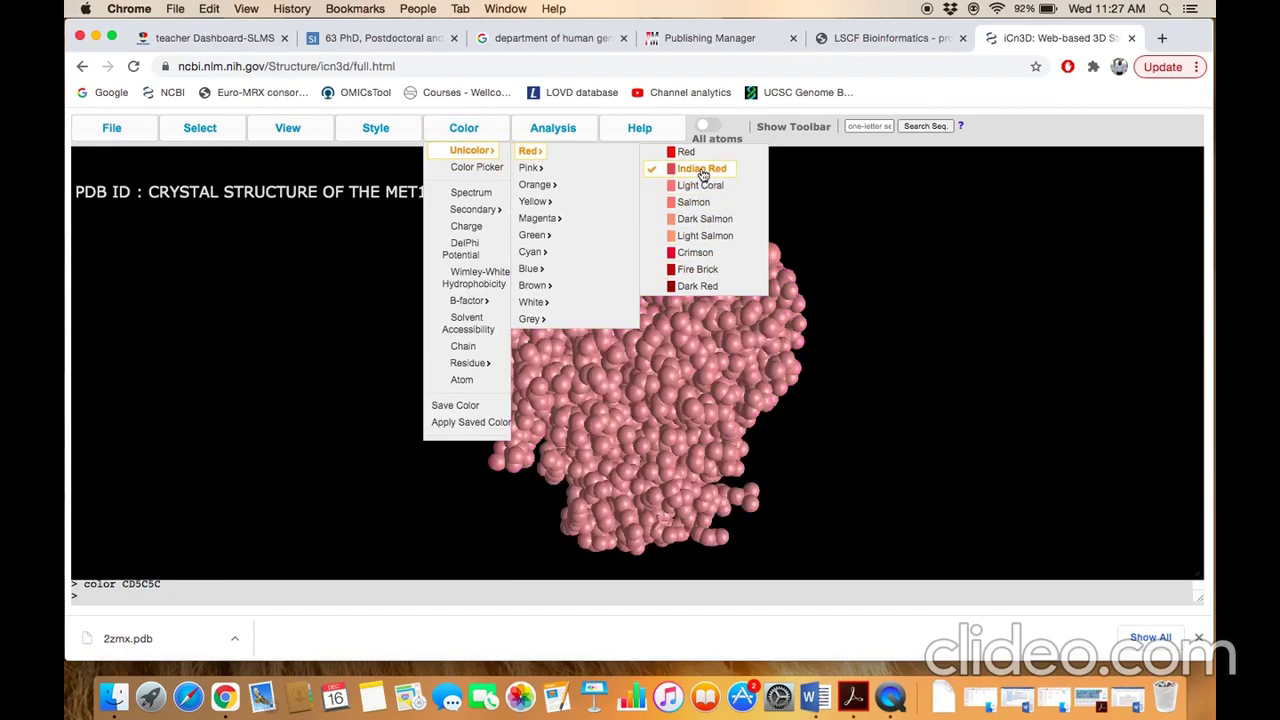